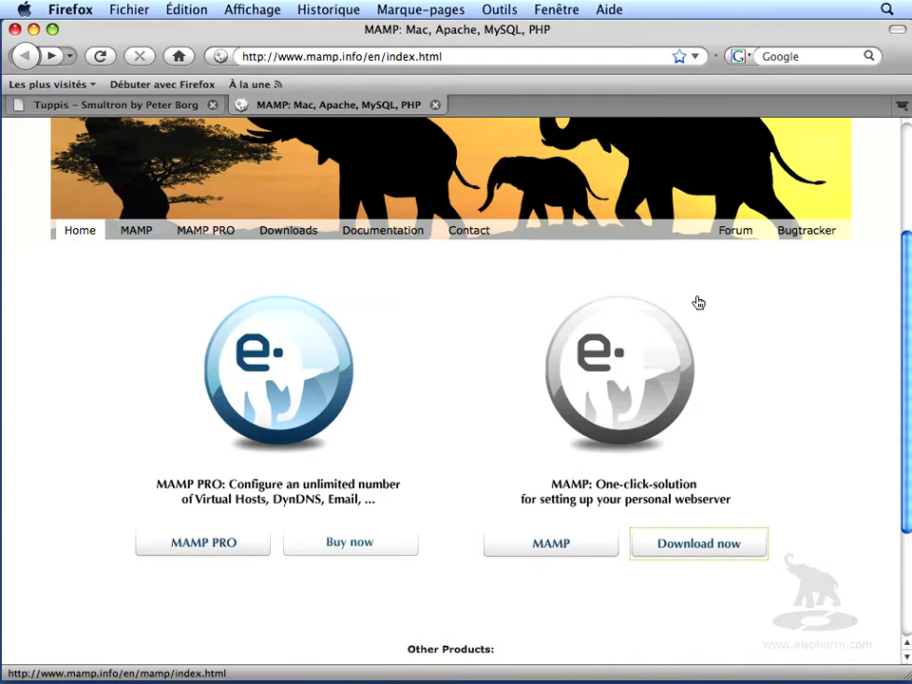
# - Open the MAMP downloads page from the MAMP website's home page
pyautogui.scroll(-1, 699, 304)
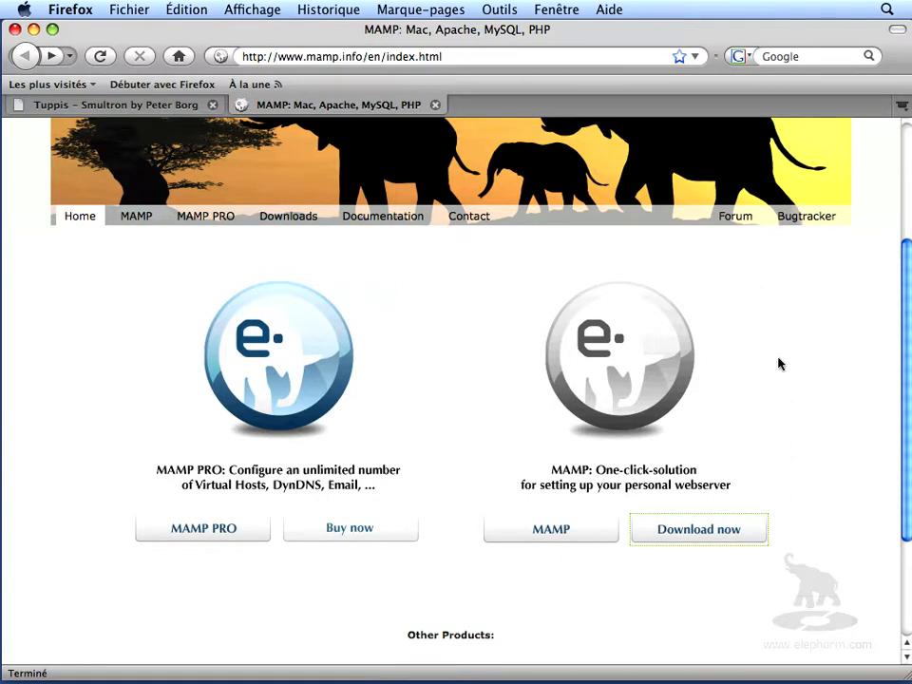
pyautogui.scroll(-1, 778, 364)
pyautogui.scroll(4, 777, 364)
pyautogui.scroll(-1, 777, 366)
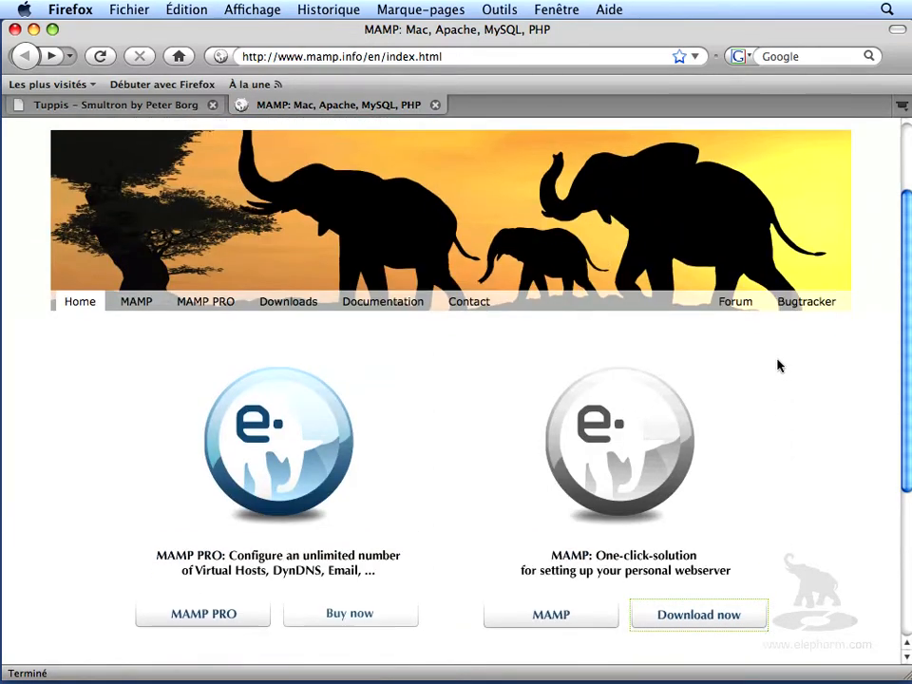
pyautogui.scroll(-2, 777, 366)
pyautogui.scroll(-2, 778, 369)
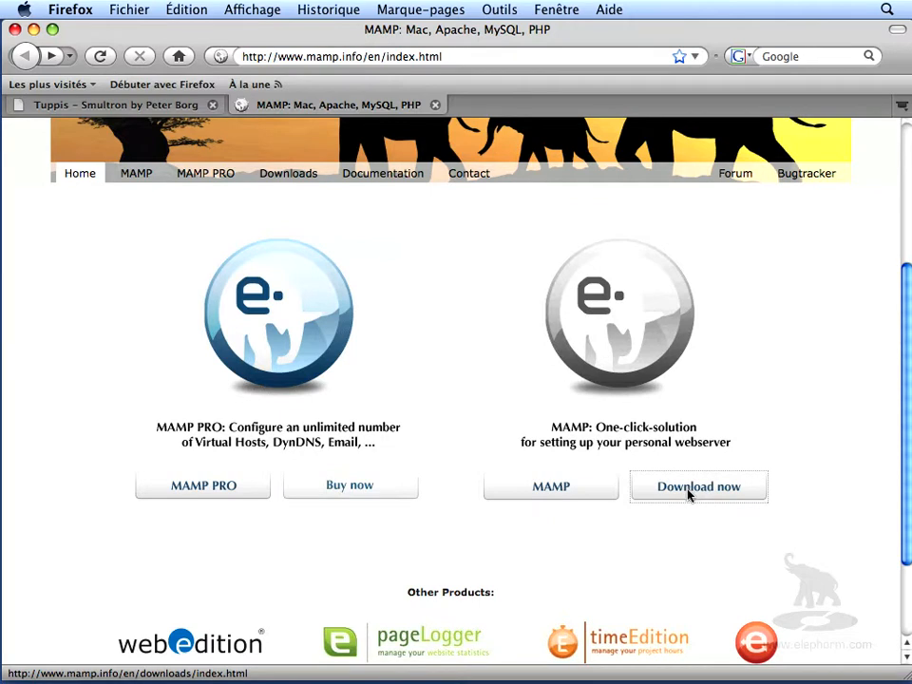
pyautogui.scroll(-2, 693, 495)
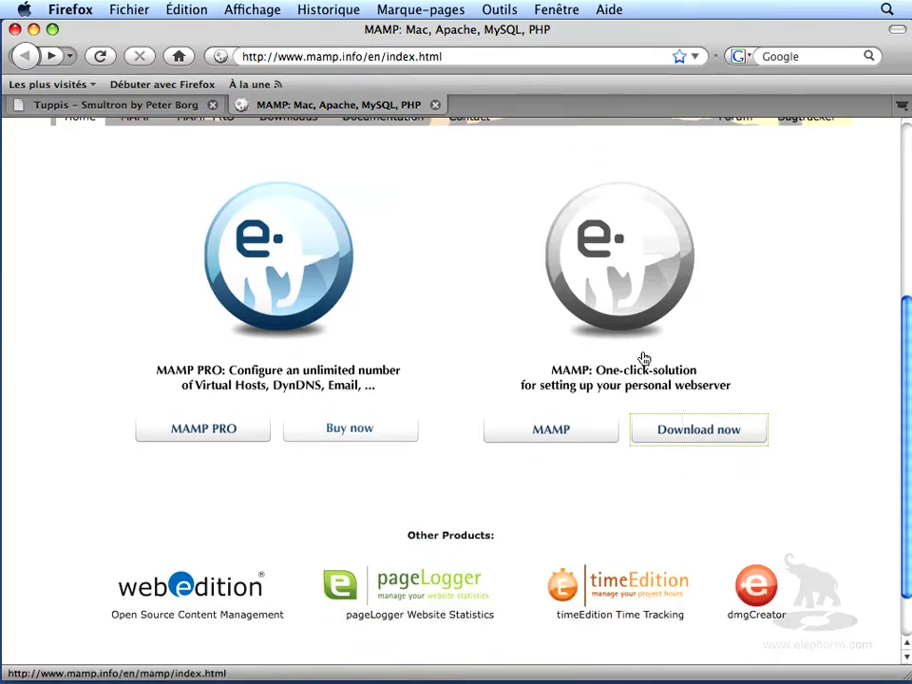
pyautogui.moveTo(908, 344); pyautogui.dragTo(910, 249)
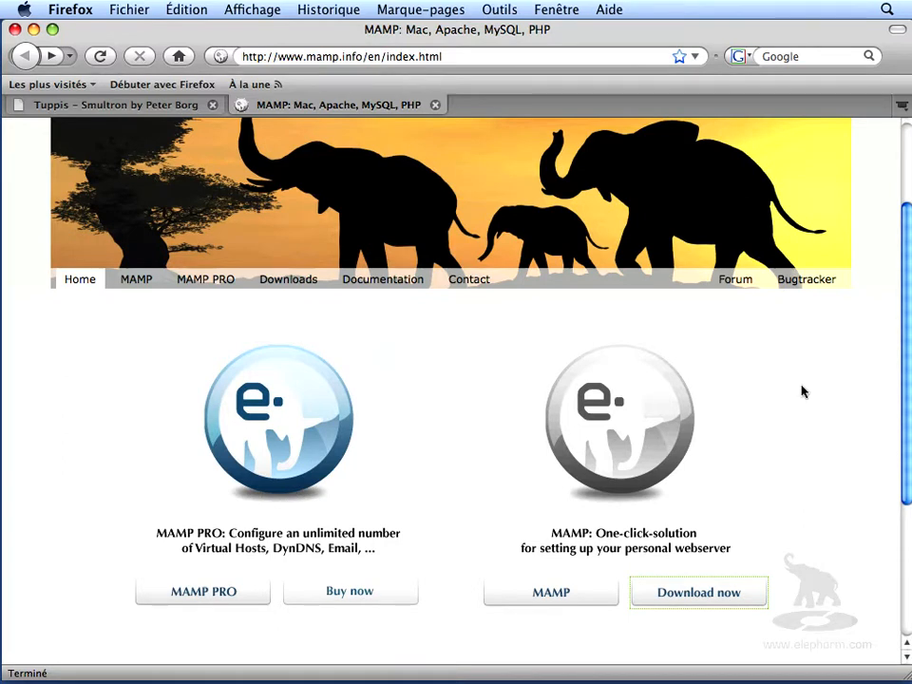
pyautogui.click(705, 603)
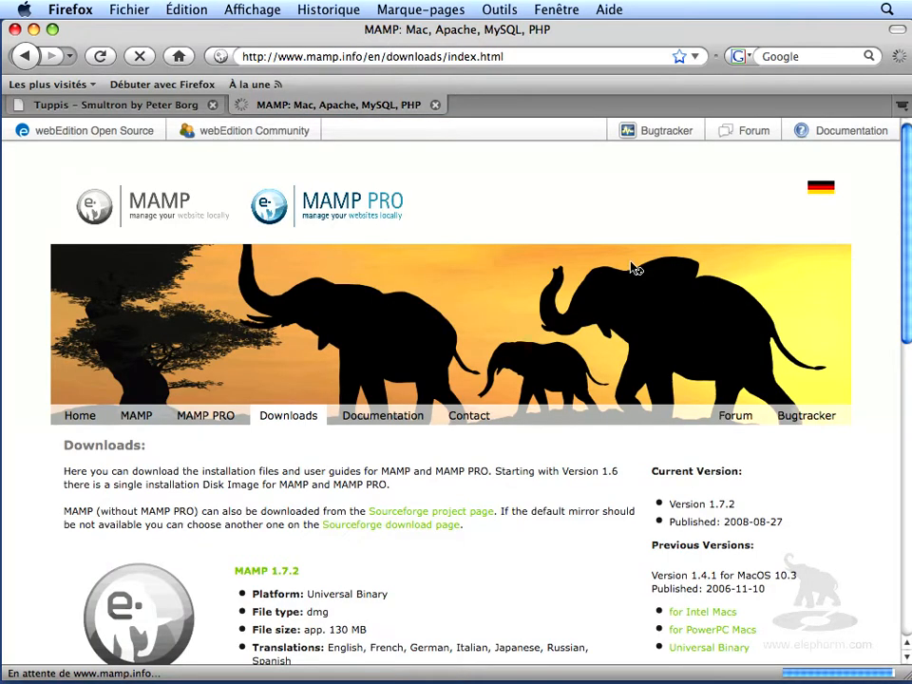
# - Download MAMP 1.4.1 for Intel Macs, choosing to save the file
pyautogui.scroll(-5, 633, 270)
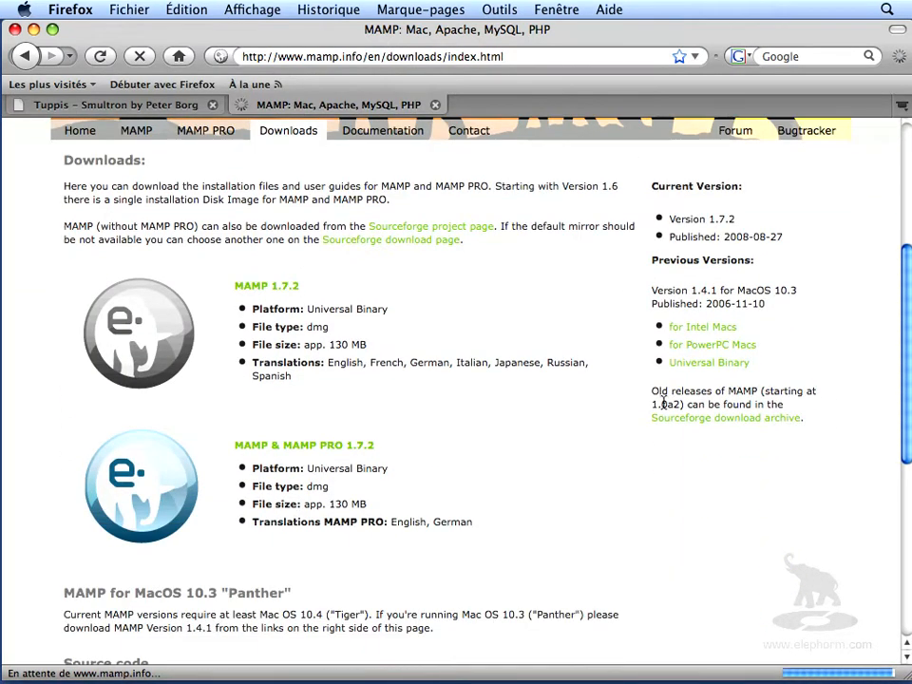
pyautogui.click(702, 332)
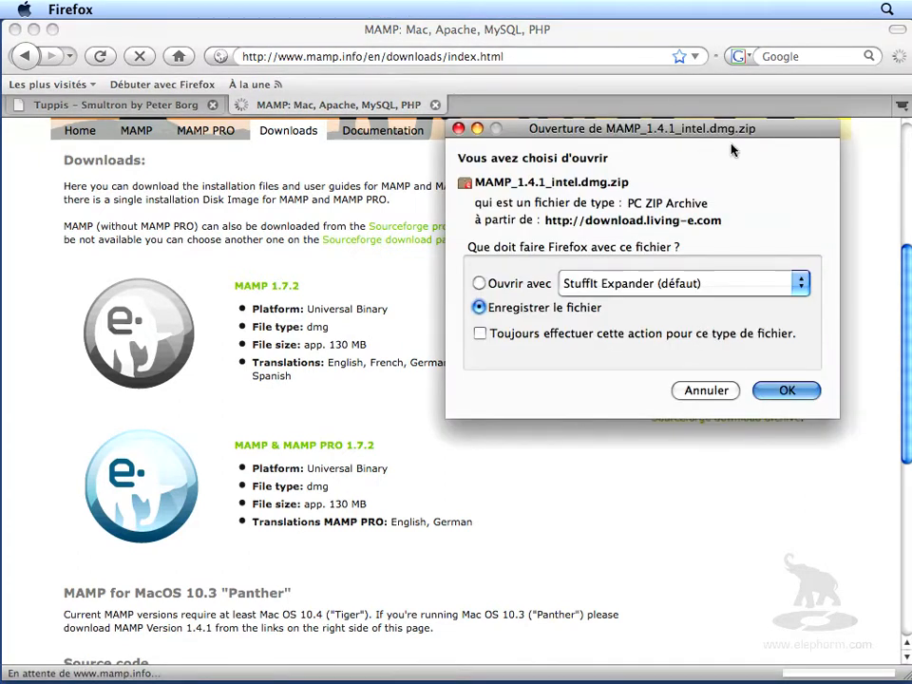
pyautogui.click(787, 392)
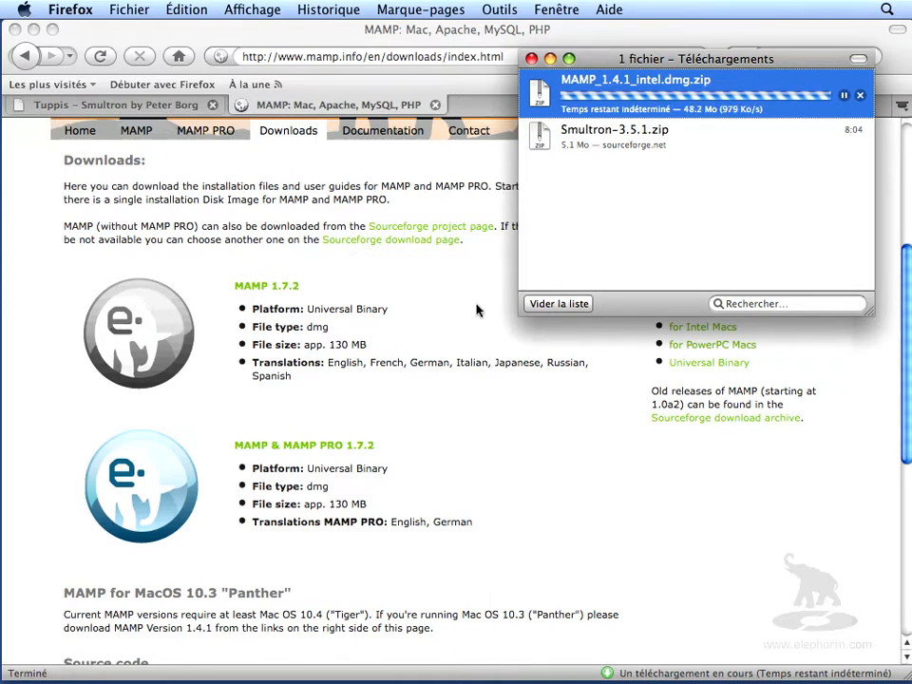
# - Unarchive MAMP_1.4.1_intel.dmg.zip and mount the MAMP_1.4.1_intel.dmg disk image
pyautogui.doubleClick(598, 91)
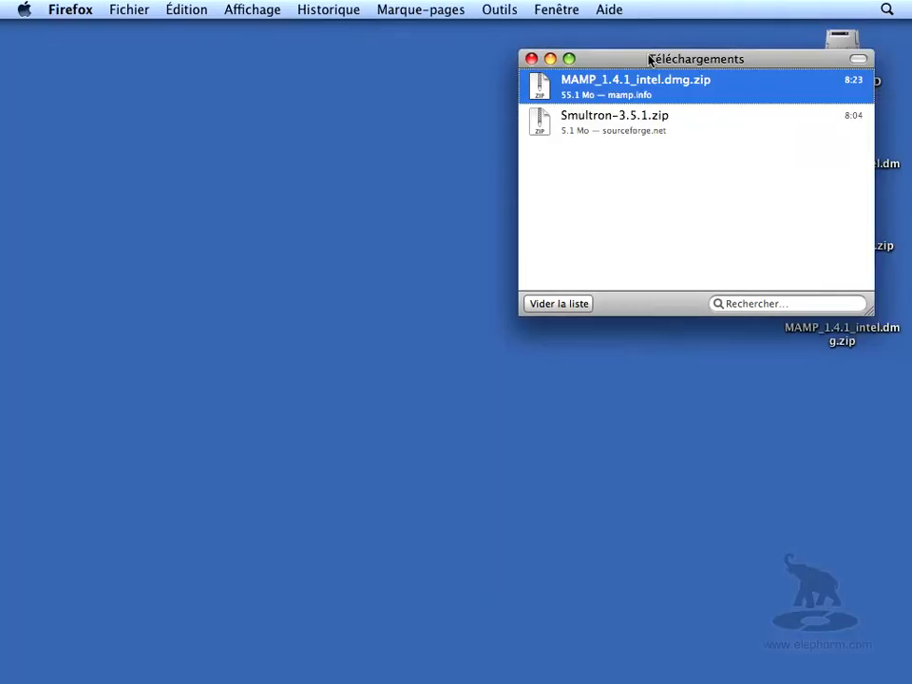
pyautogui.moveTo(647, 59); pyautogui.dragTo(377, 81)
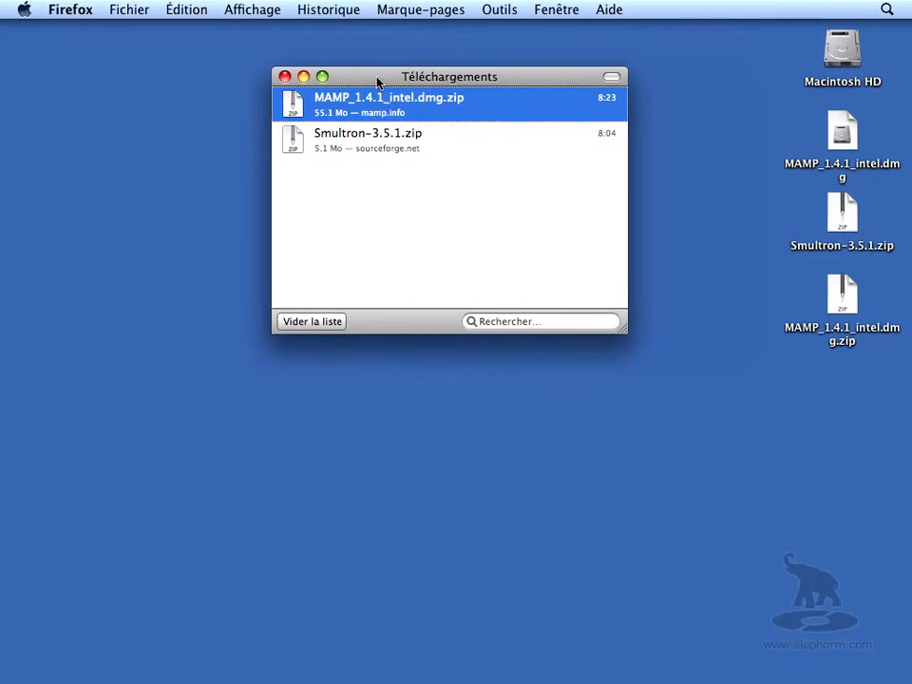
pyautogui.doubleClick(843, 145)
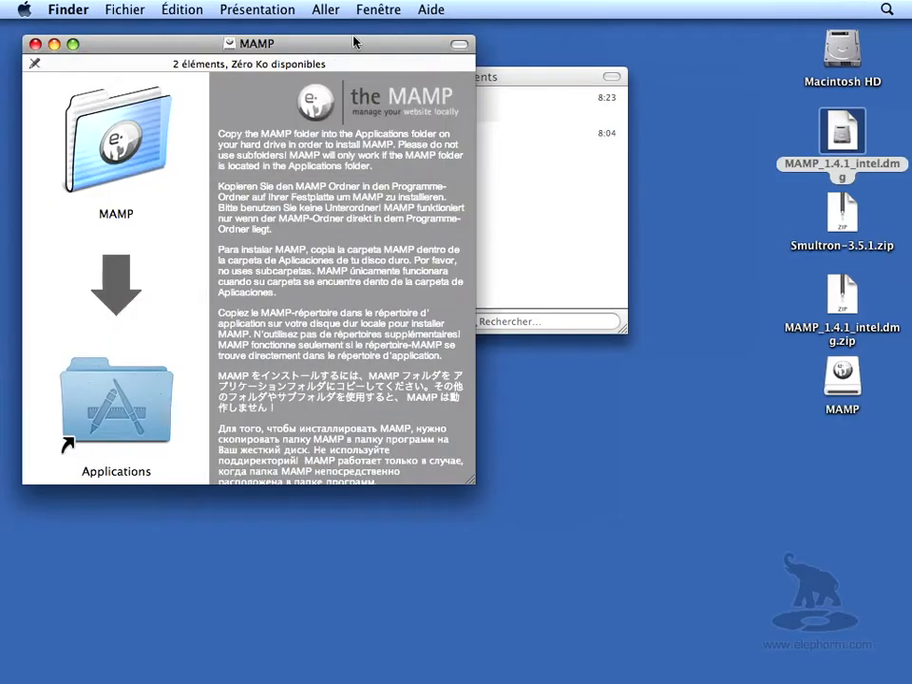
# - Copy the MAMP folder into the Applications folder and close the disk image window
pyautogui.moveTo(357, 44); pyautogui.dragTo(426, 41)
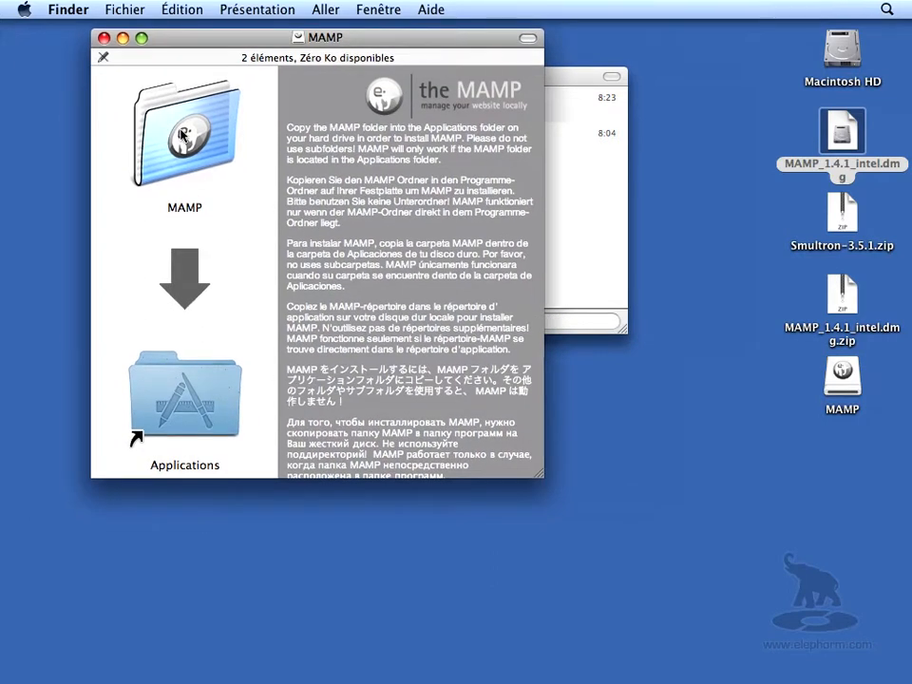
pyautogui.moveTo(193, 136); pyautogui.dragTo(180, 393)
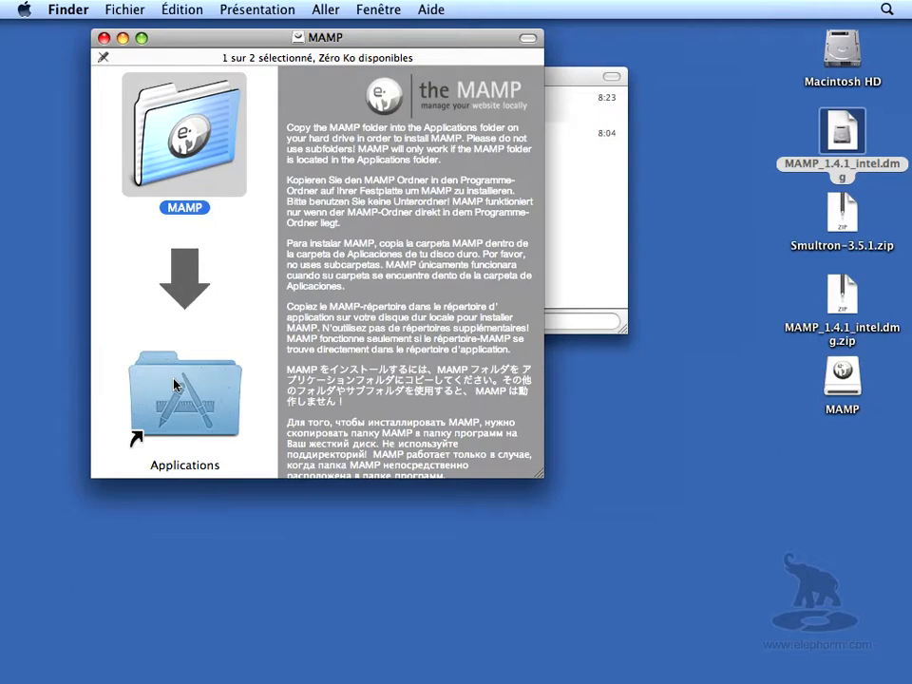
pyautogui.click(105, 39)
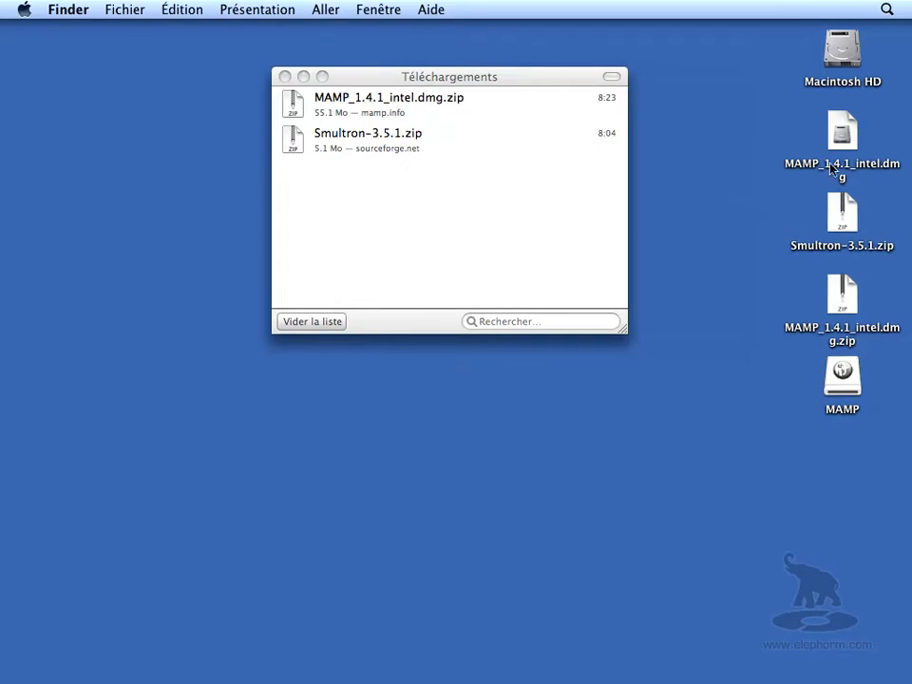
# - Browse the Applications folder in column view to the MAMP folder and its htdocs folder
pyautogui.doubleClick(838, 64)
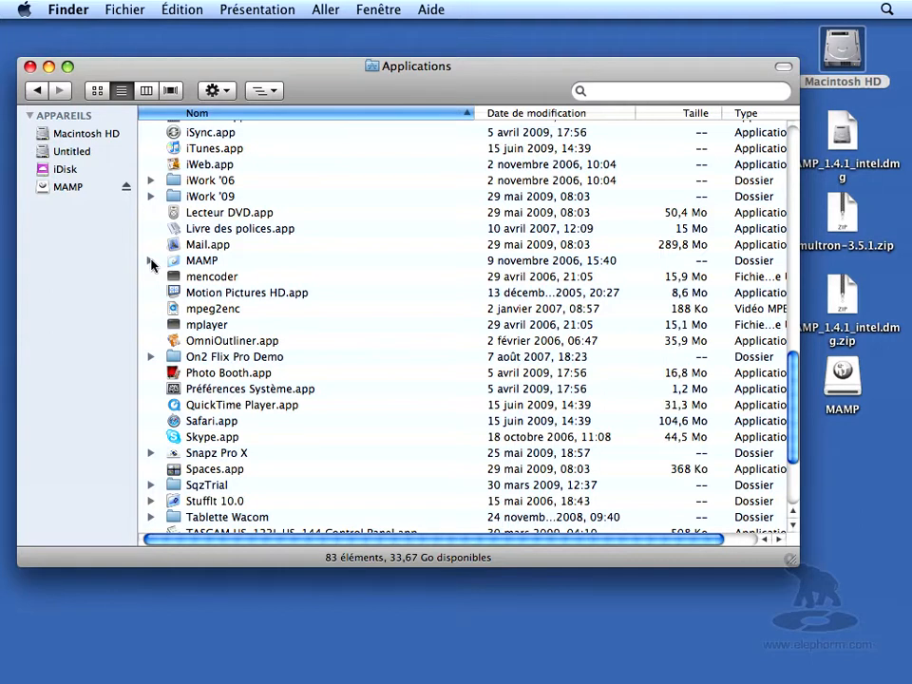
pyautogui.press('super+3')
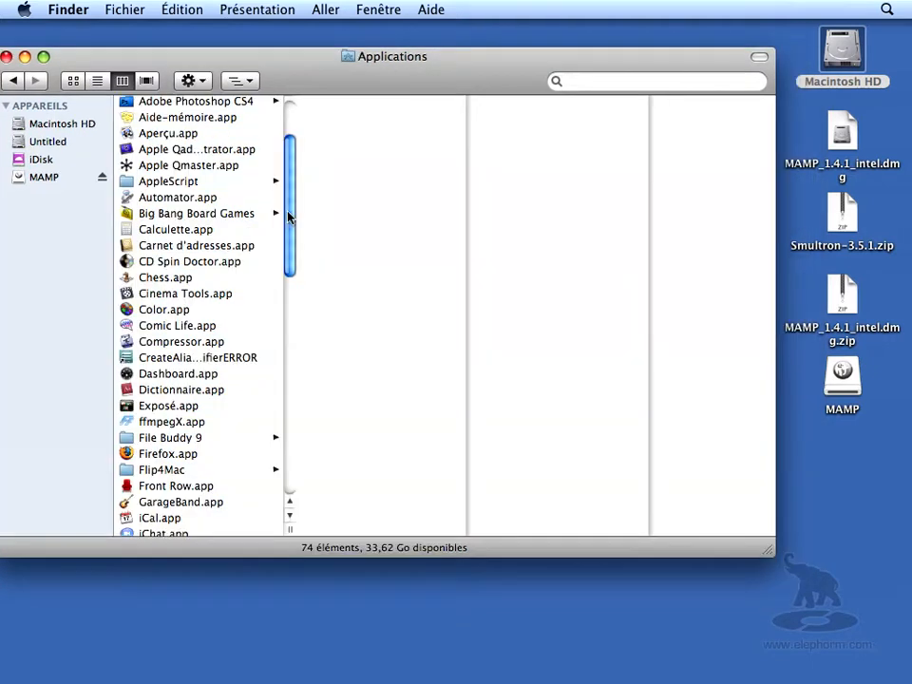
pyautogui.moveTo(290, 217); pyautogui.dragTo(283, 348)
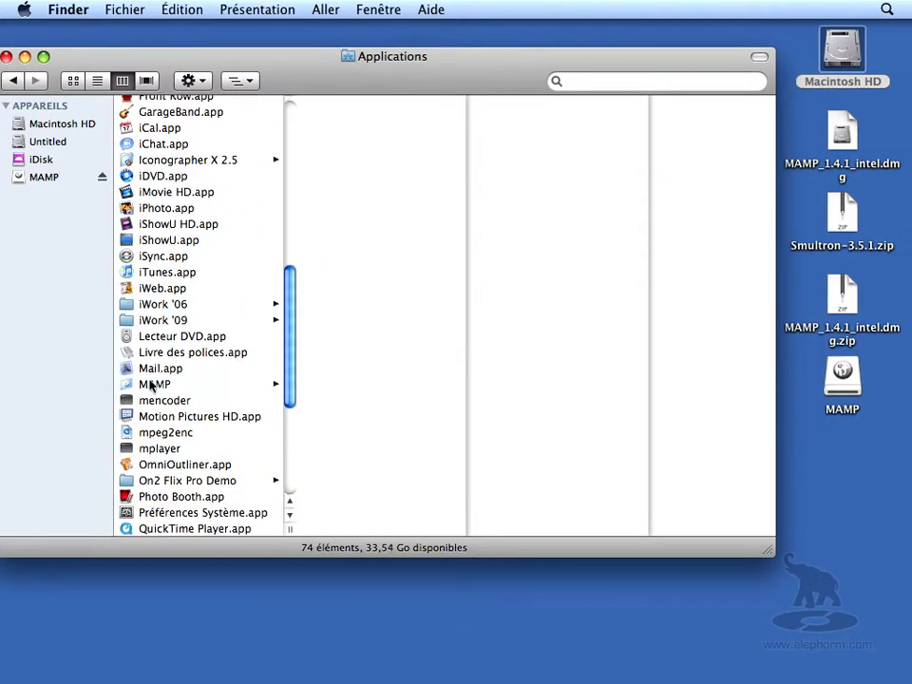
pyautogui.click(150, 383)
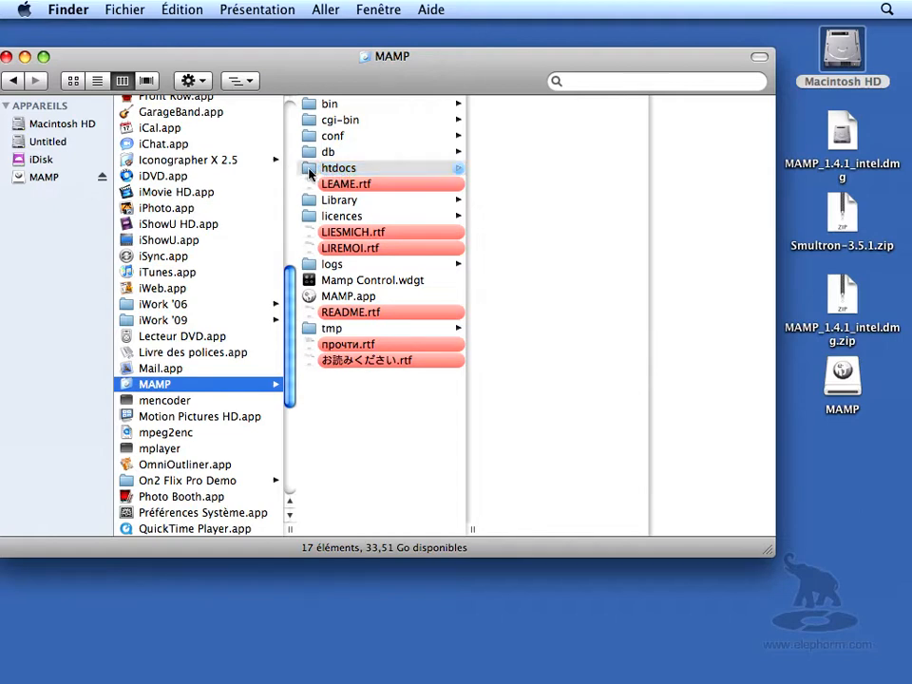
pyautogui.click(310, 171)
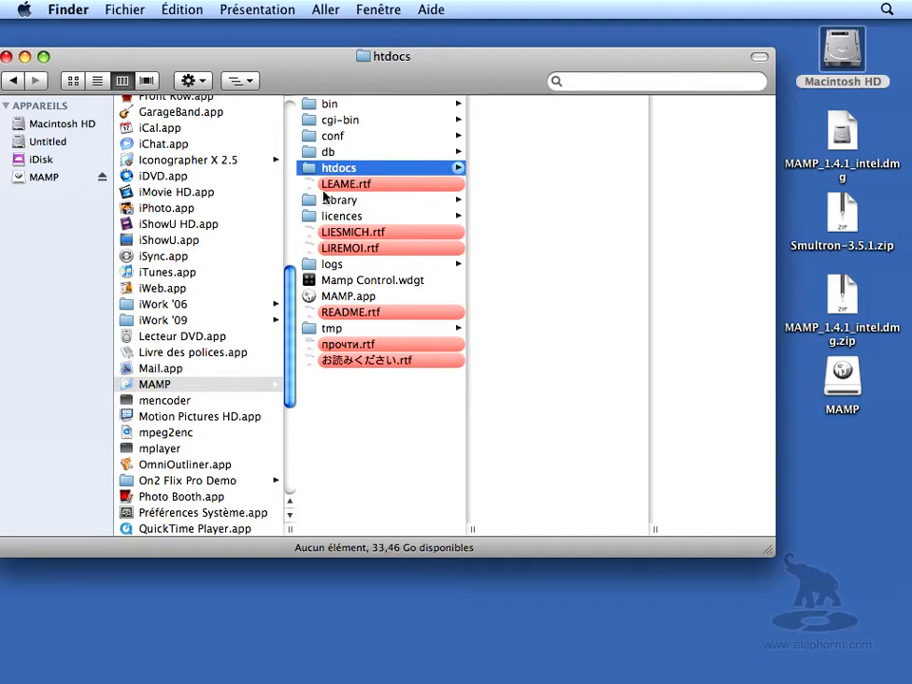
# - Launch MAMP.app from the MAMP folder, confirming that the downloaded application may open
pyautogui.click(327, 296)
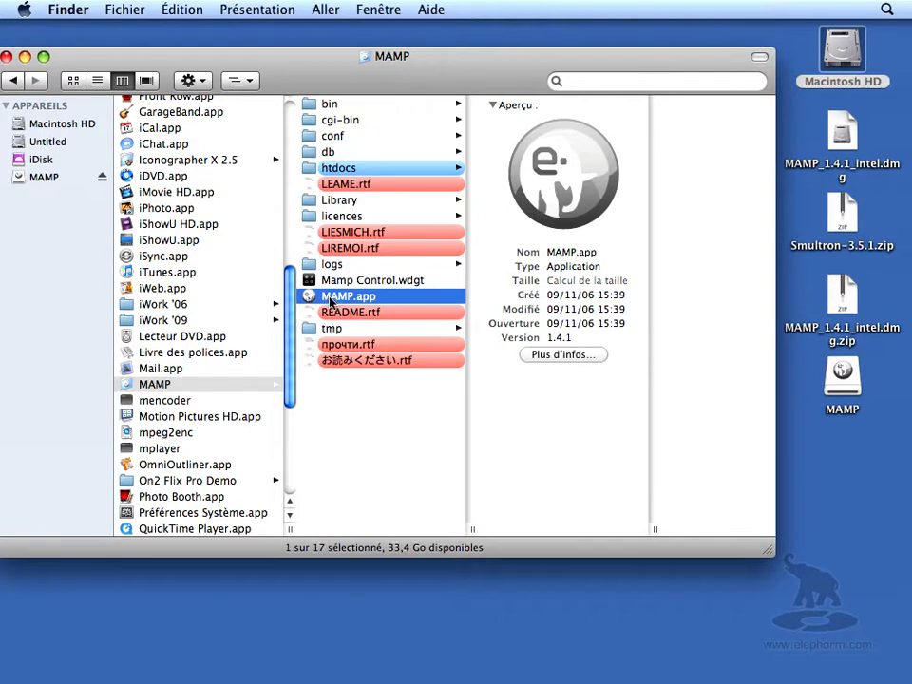
pyautogui.doubleClick(330, 296)
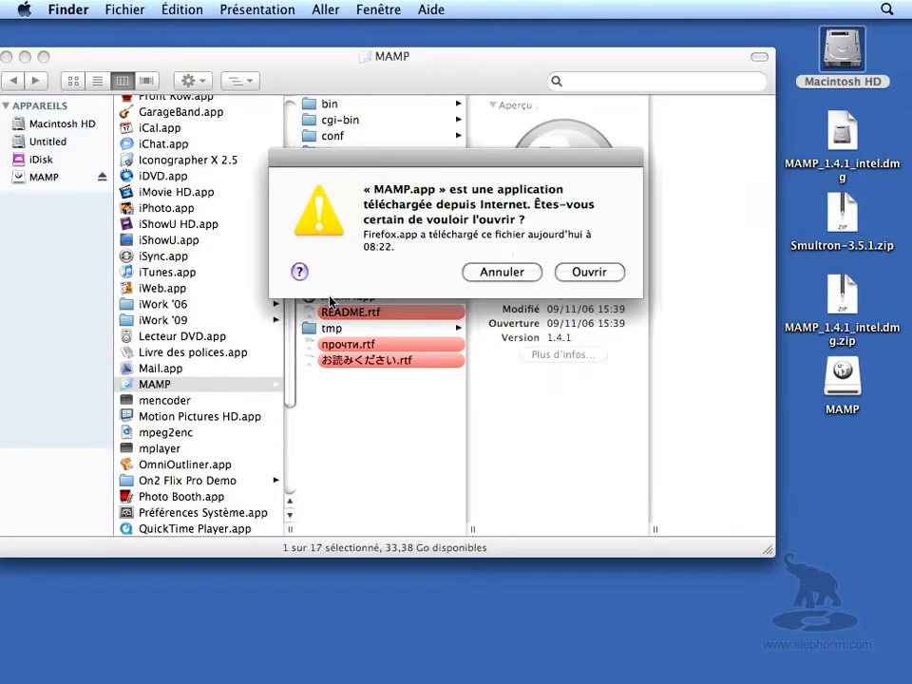
pyautogui.click(601, 274)
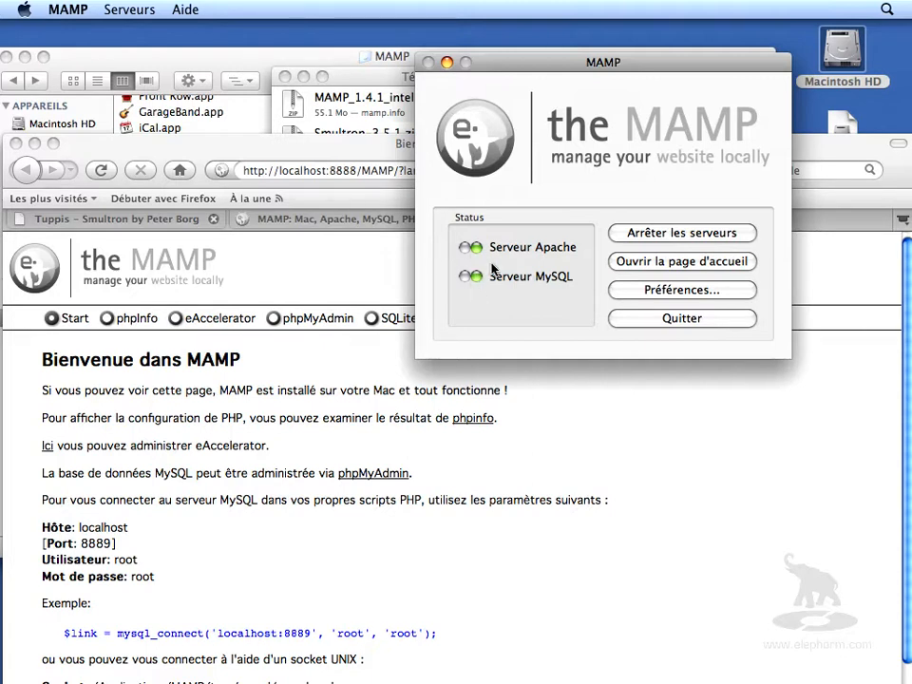
# - Minimize the MAMP control window and bring the MAMP start page in Firefox forward
pyautogui.moveTo(550, 65); pyautogui.dragTo(526, 65)
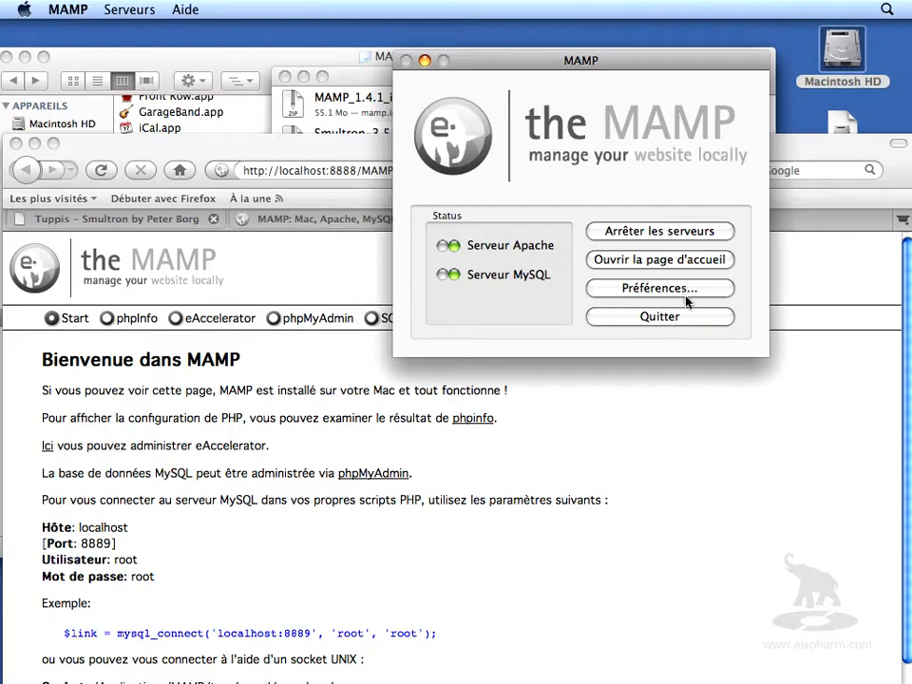
pyautogui.click(426, 62)
pyautogui.moveTo(211, 134); pyautogui.dragTo(209, 33)
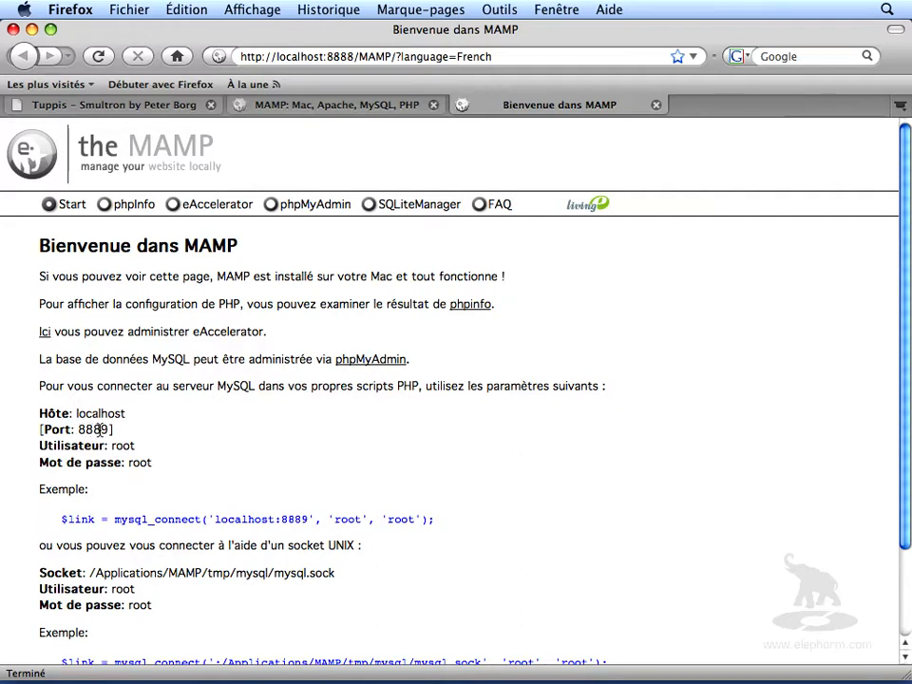
# - Examine the MAMP start page's MySQL connection settings and its localhost:8888 address
pyautogui.scroll(-3, 586, 465)
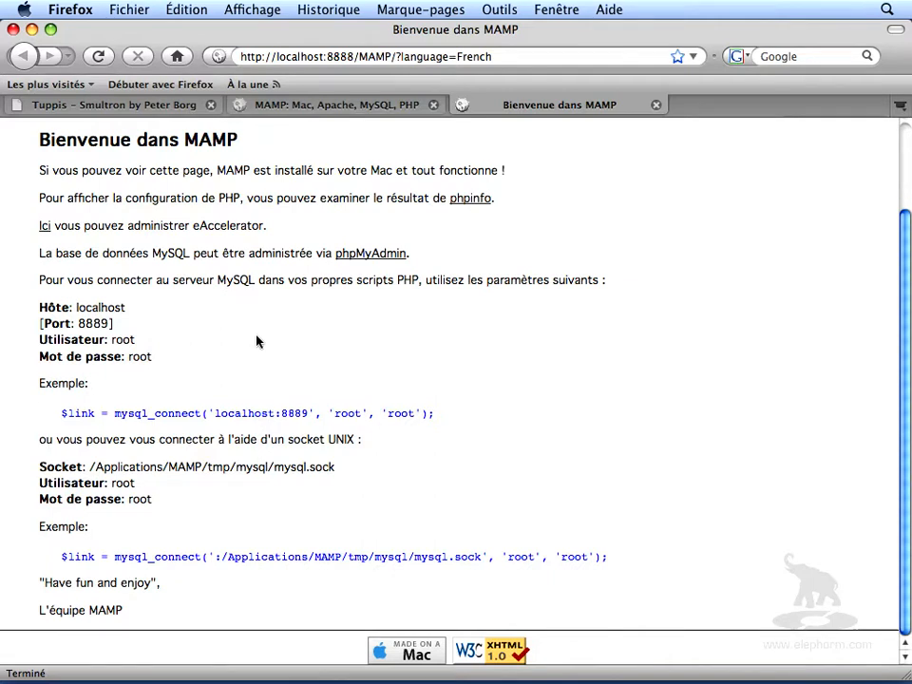
pyautogui.click(329, 58)
pyautogui.click(329, 58)
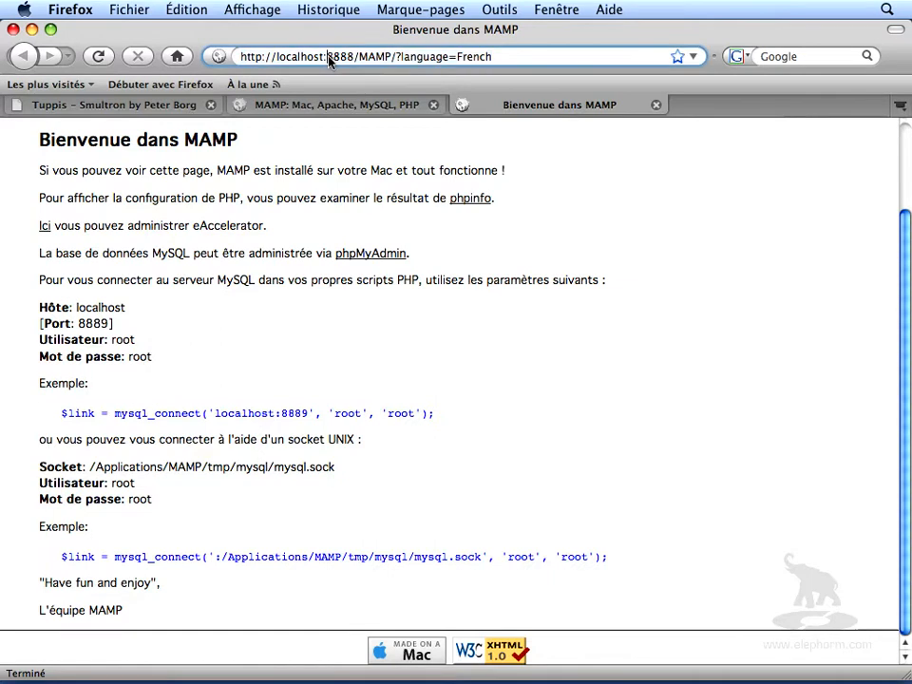
pyautogui.moveTo(329, 58); pyautogui.dragTo(354, 58)
pyautogui.scroll(3, 203, 332)
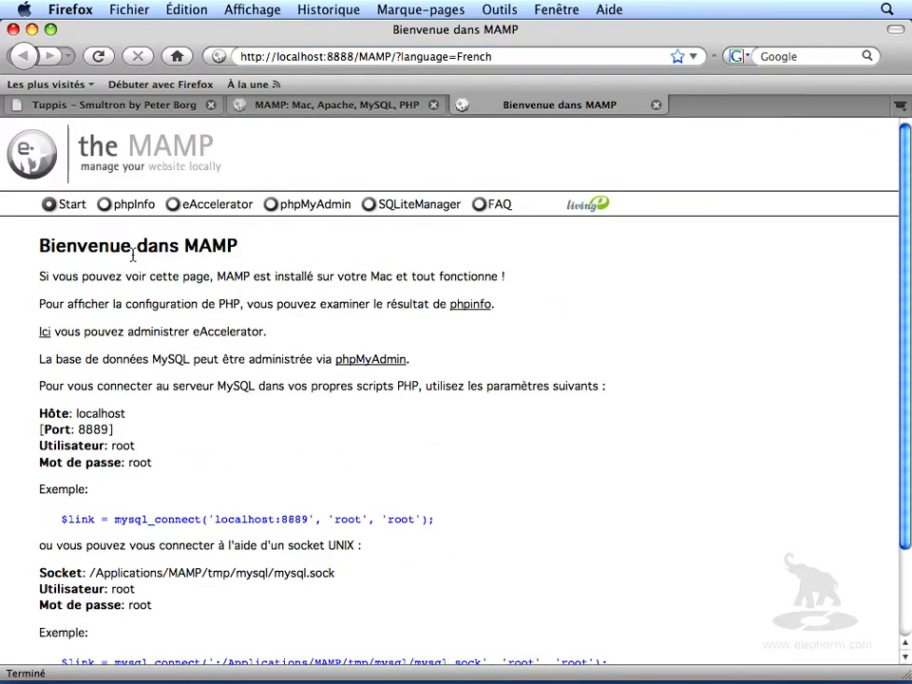
# - Open the phpInfo page and scroll through the PHP configuration details
pyautogui.click(129, 207)
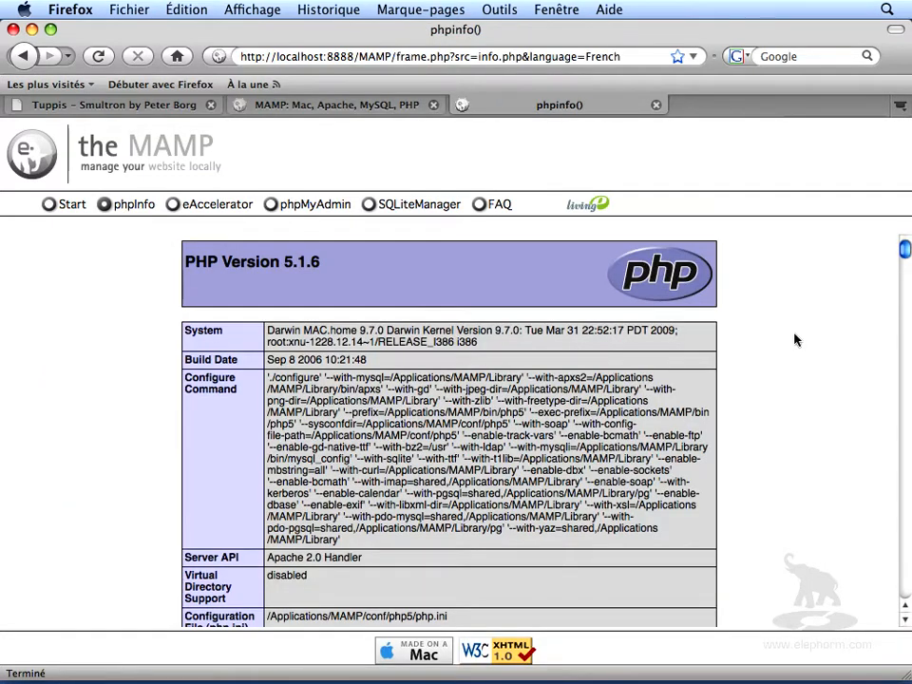
pyautogui.scroll(-8, 795, 341)
pyautogui.scroll(-20, 794, 342)
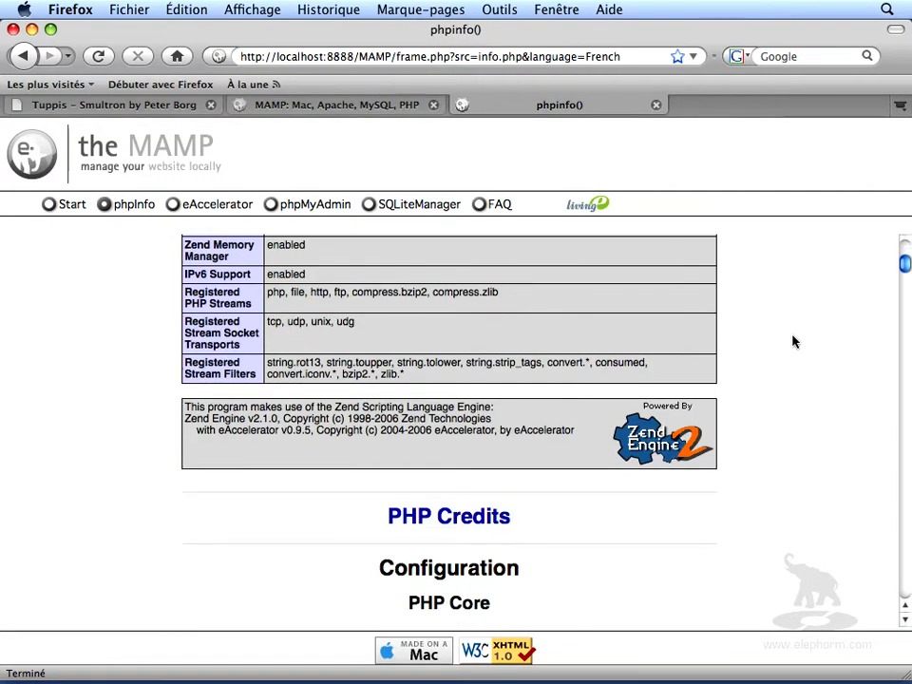
pyautogui.scroll(15, 794, 344)
pyautogui.scroll(15, 795, 344)
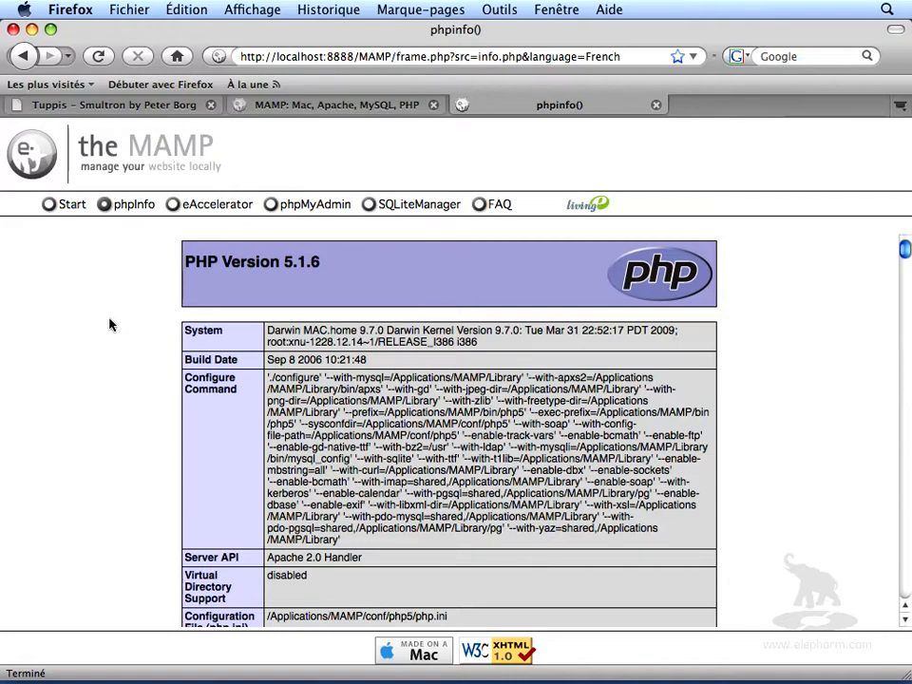
# - Open phpMyAdmin from the MAMP start page and look over its home screen
pyautogui.click(321, 212)
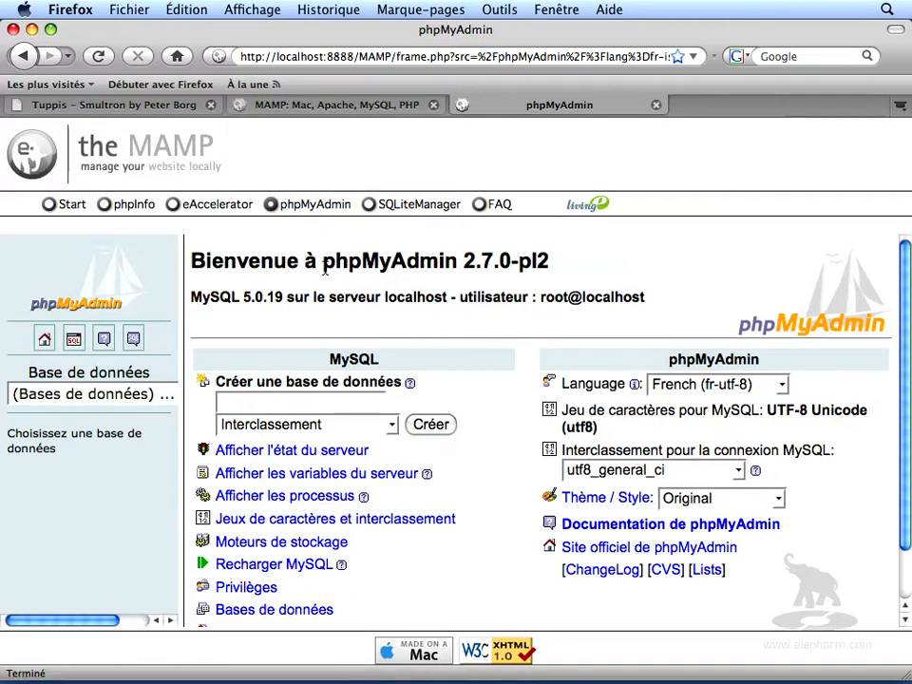
pyautogui.scroll(-3, 325, 270)
pyautogui.scroll(1, 325, 269)
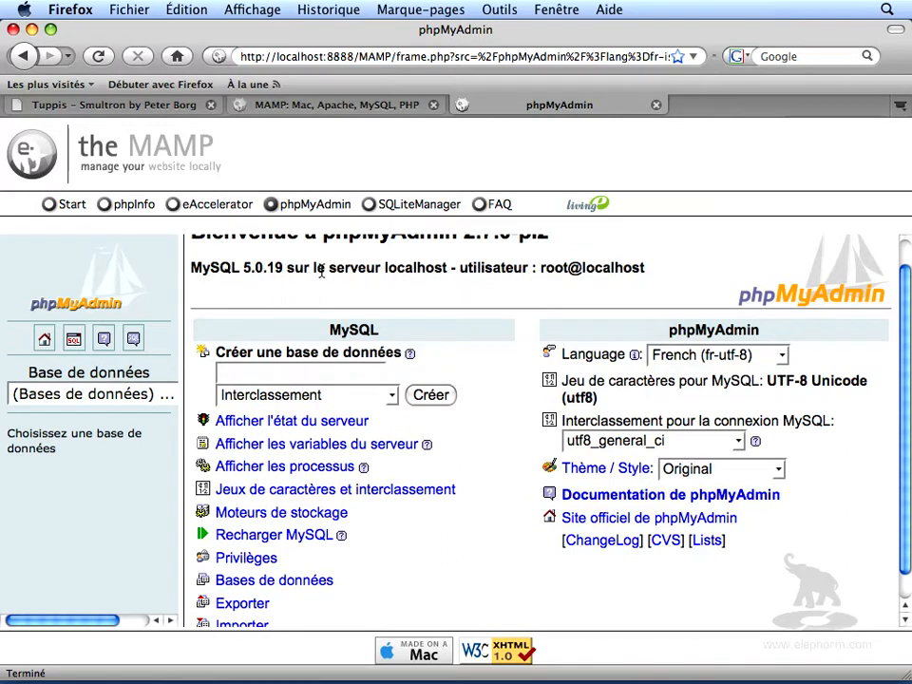
pyautogui.scroll(1, 669, 257)
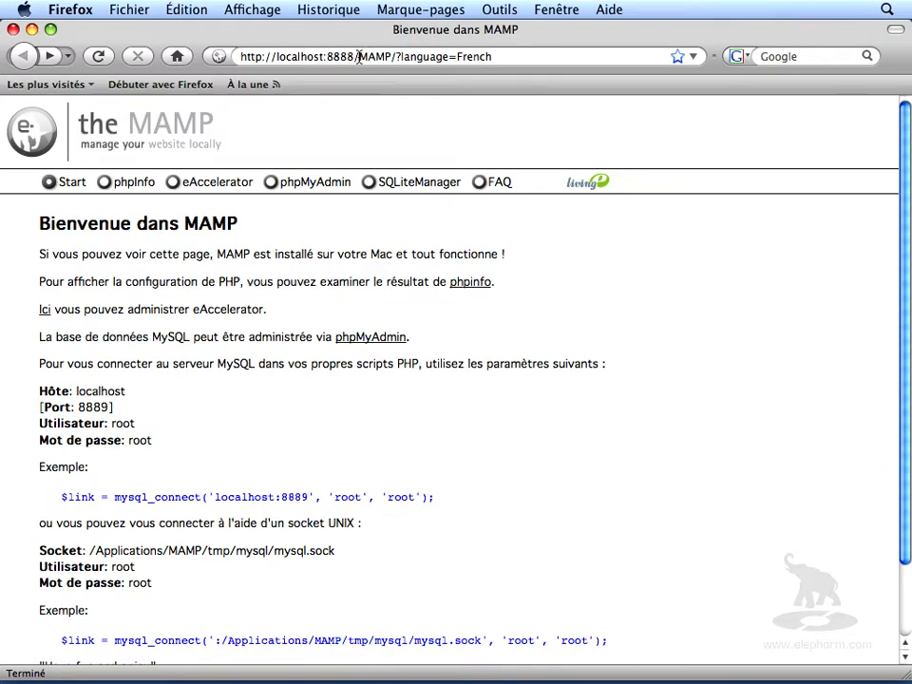
pyautogui.moveTo(358, 57); pyautogui.dragTo(572, 67)
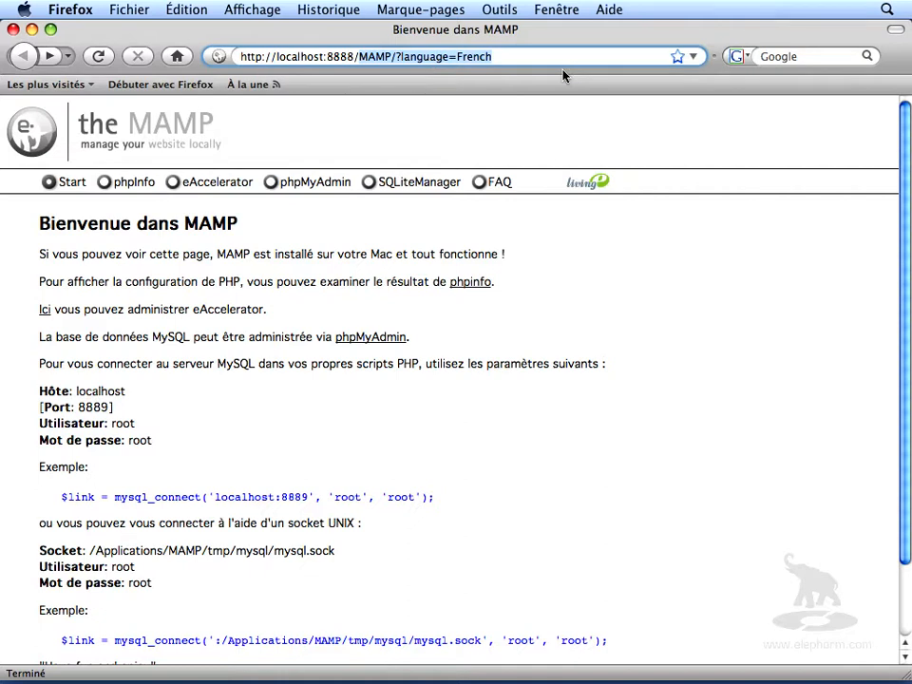
pyautogui.press('BackSpace')
pyautogui.press('Return')
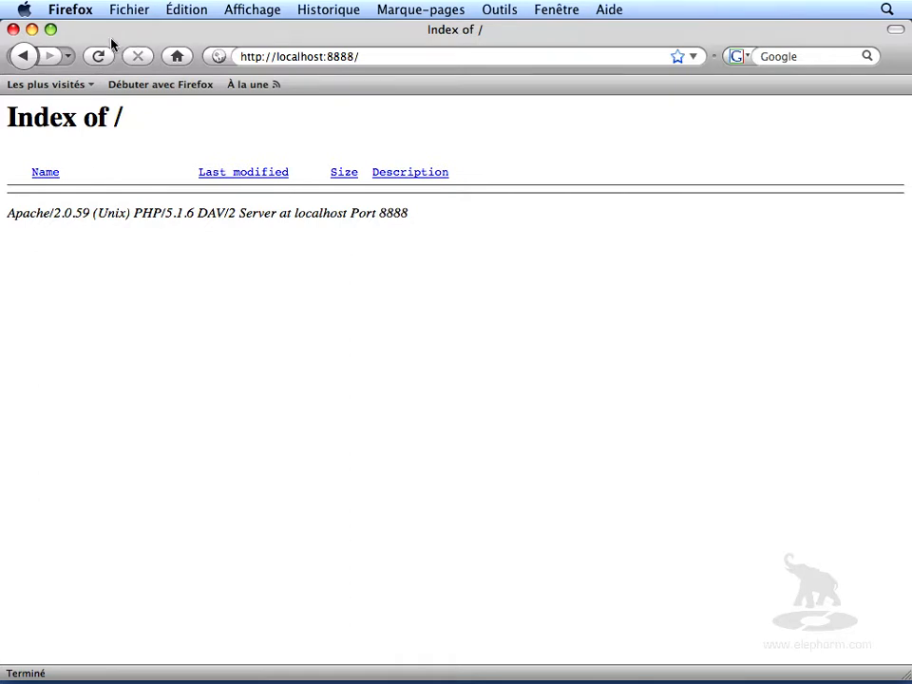
# - Minimize the browser and open the htdocs folder inside Applications > MAMP in the Finder
pyautogui.click(32, 29)
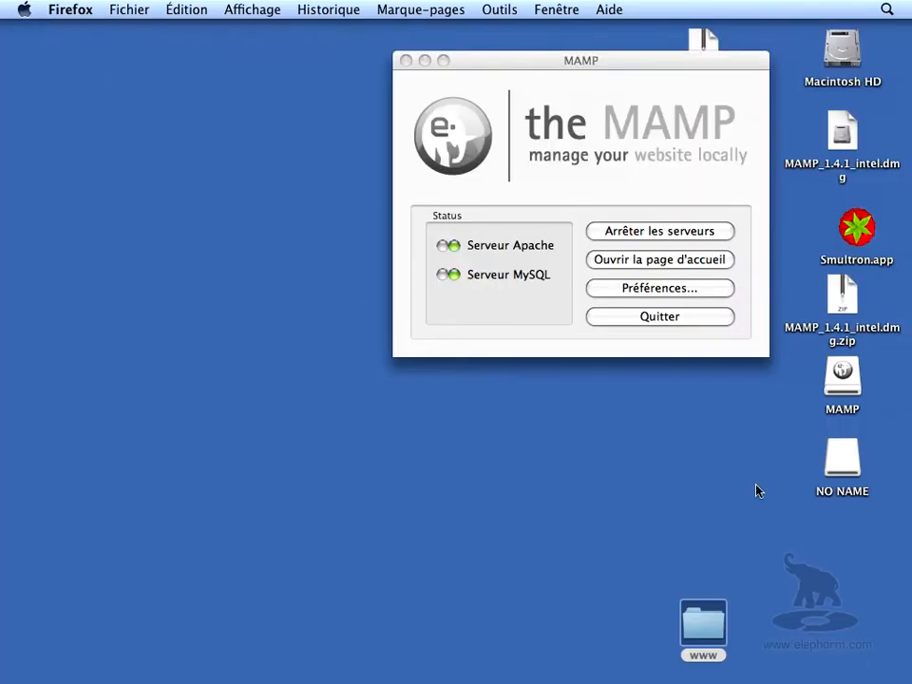
pyautogui.doubleClick(840, 55)
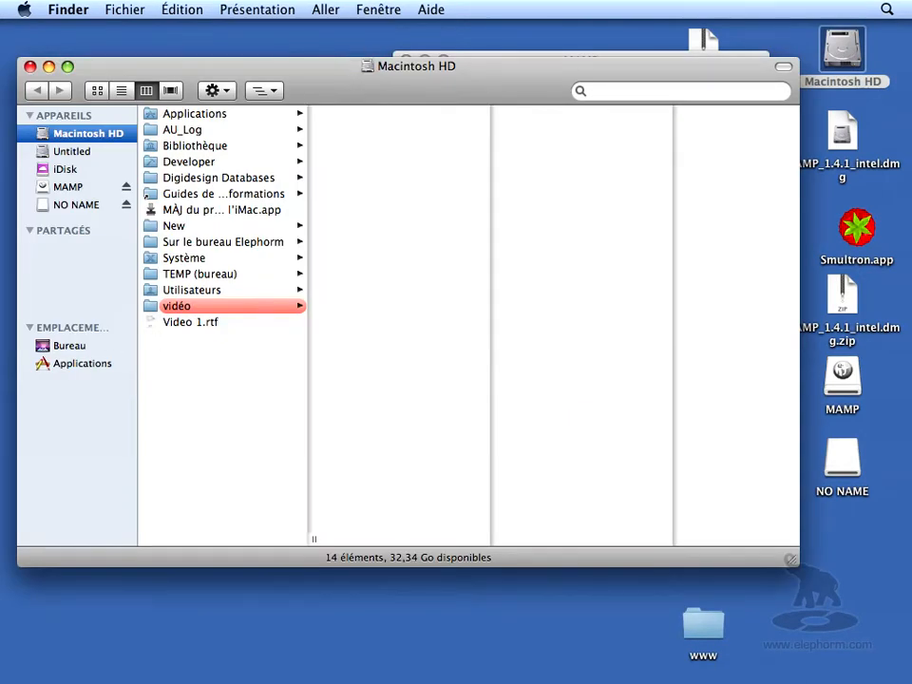
pyautogui.click(62, 368)
pyautogui.moveTo(312, 216); pyautogui.dragTo(309, 255)
pyautogui.scroll(-10, 279, 390)
pyautogui.scroll(1, 175, 315)
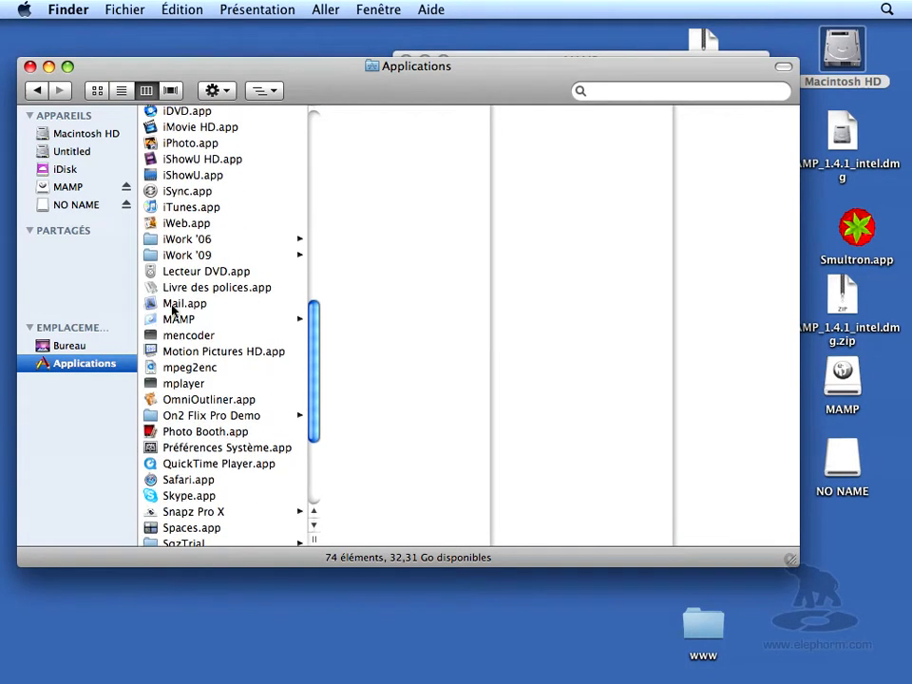
pyautogui.click(171, 320)
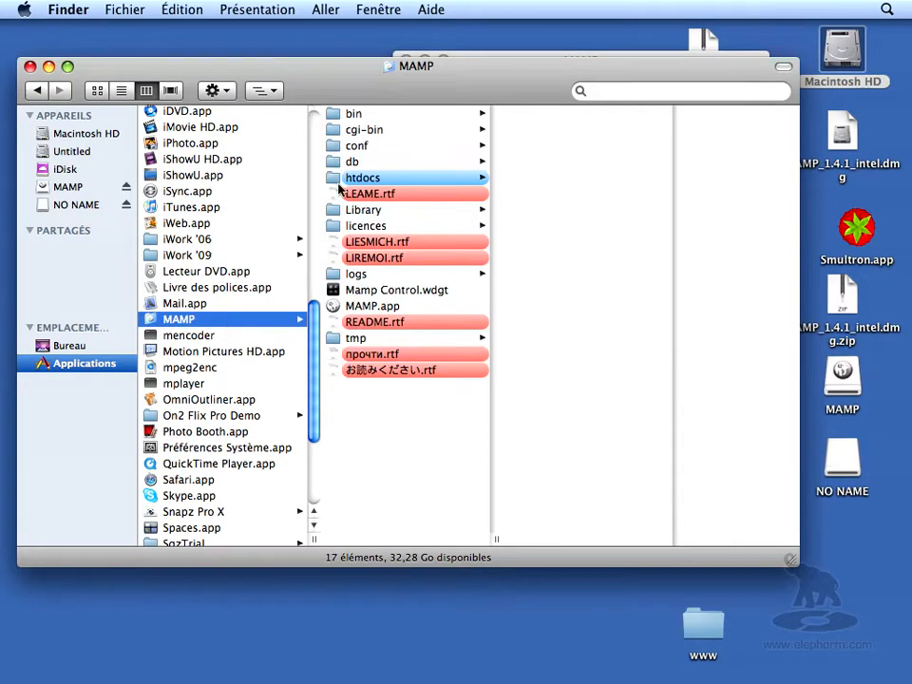
pyautogui.click(339, 180)
# - Open the desktop www folder and copy its course folders into MAMP's htdocs folder
pyautogui.moveTo(350, 66); pyautogui.dragTo(334, 34)
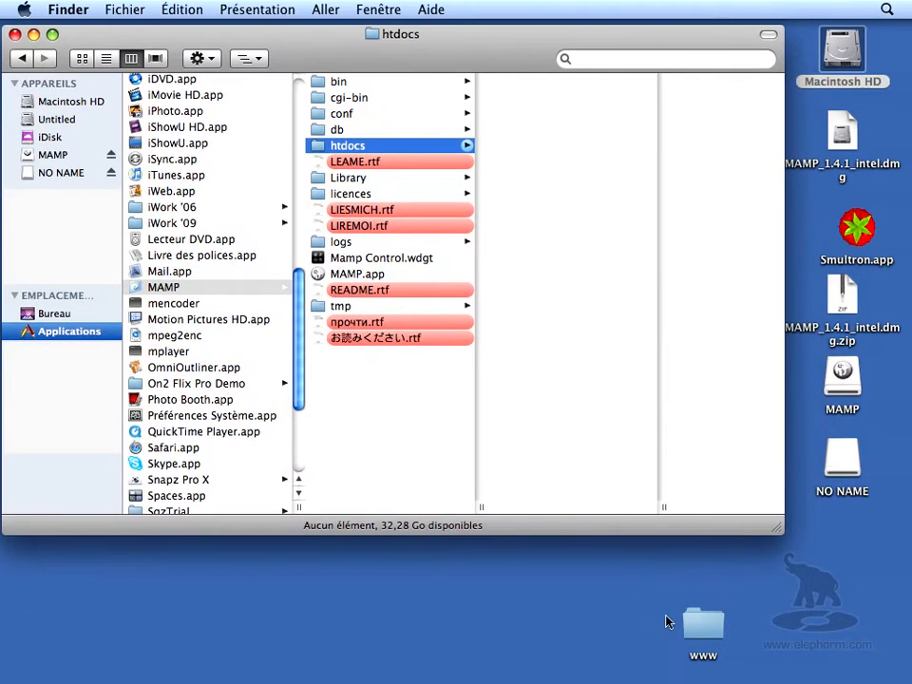
pyautogui.click(701, 628)
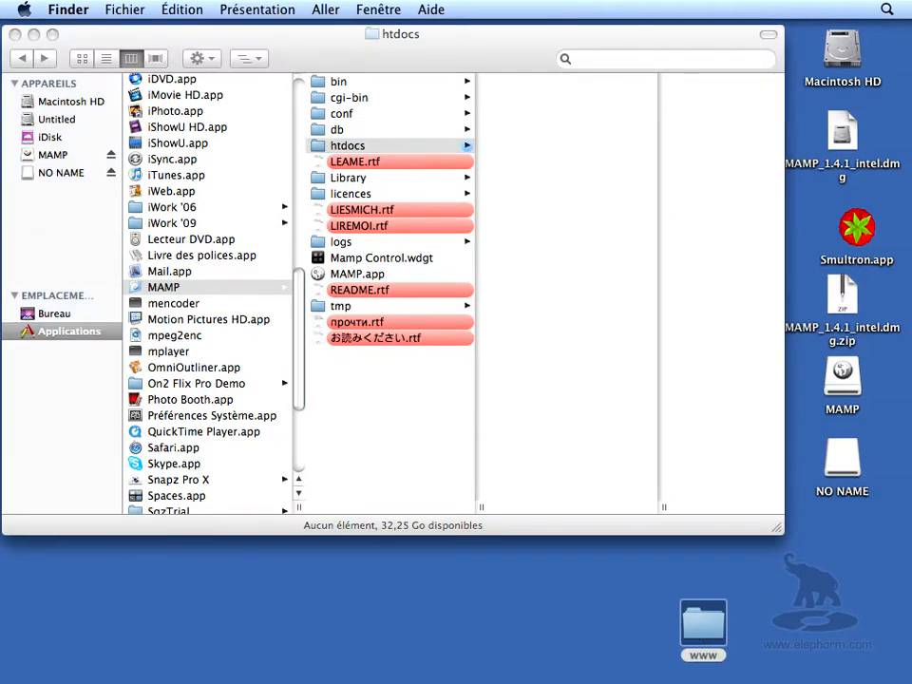
pyautogui.doubleClick(703, 626)
pyautogui.moveTo(553, 280); pyautogui.dragTo(442, 369)
pyautogui.moveTo(632, 583); pyautogui.dragTo(508, 139)
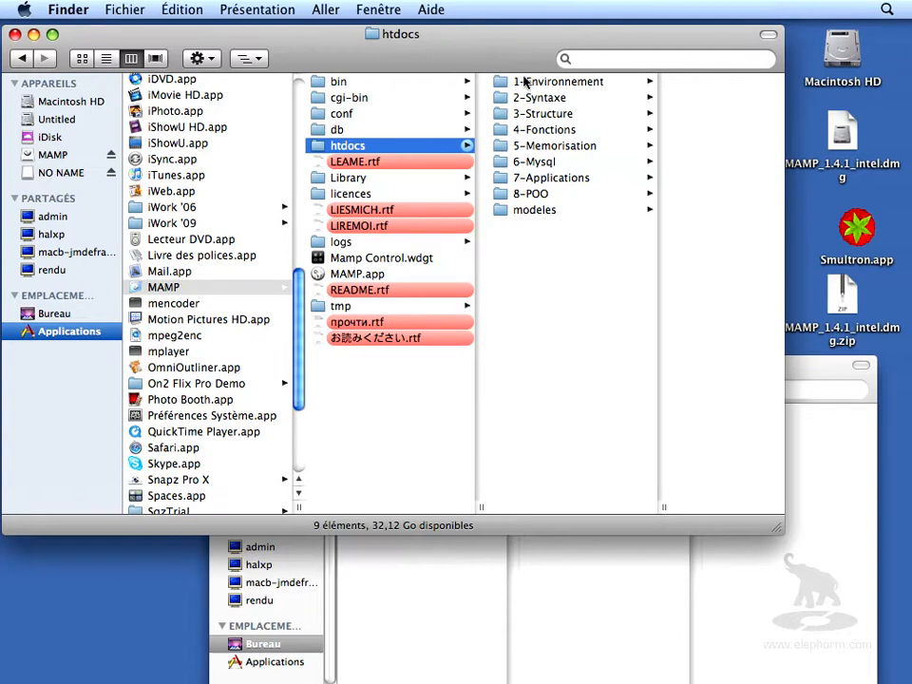
# - Launch Smultron and open pagePHP.php from the htdocs/modeles folder
pyautogui.click(505, 212)
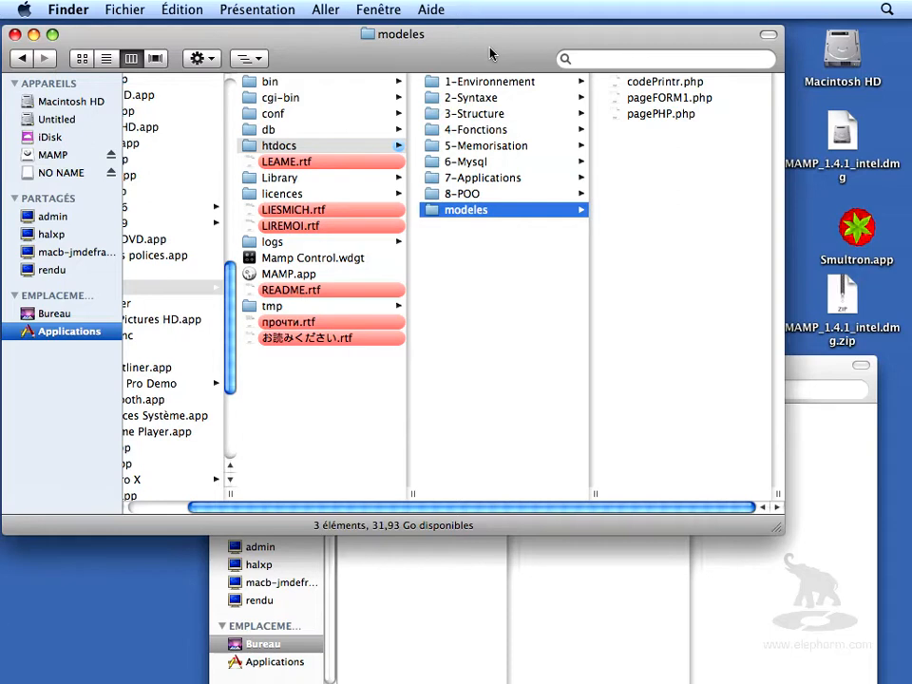
pyautogui.doubleClick(858, 233)
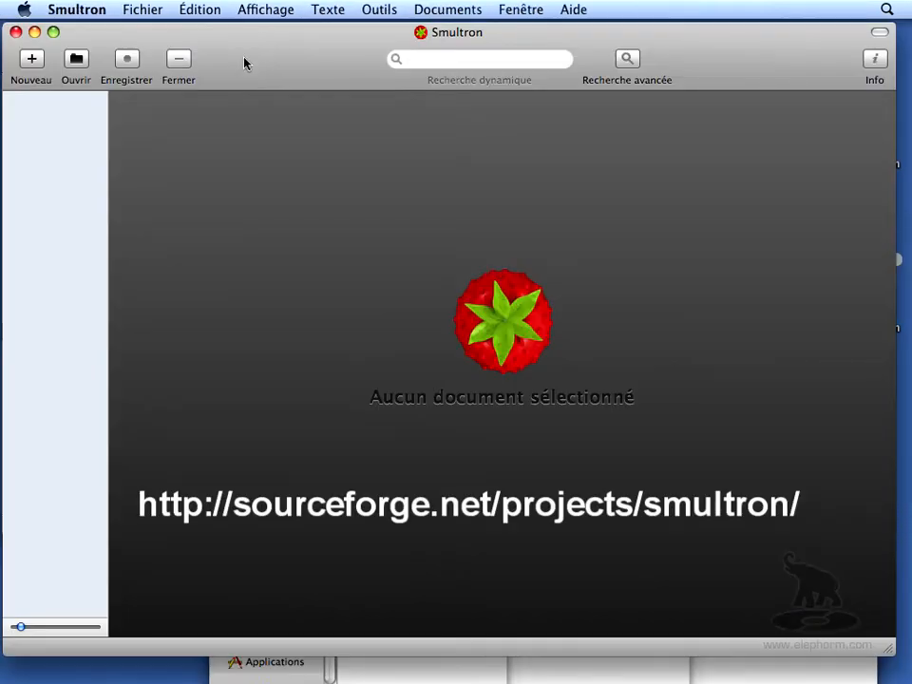
pyautogui.click(138, 11)
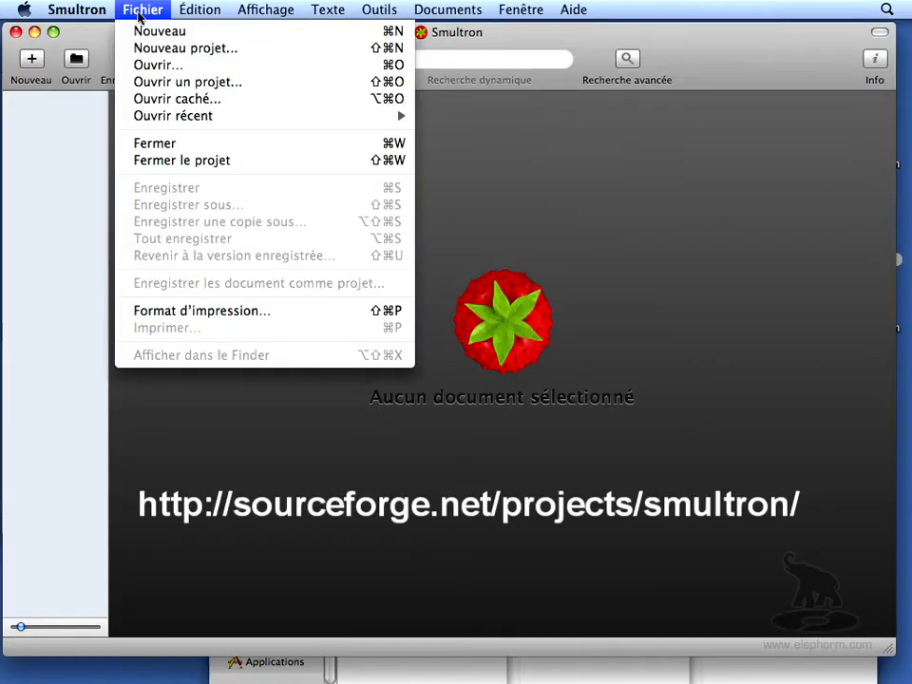
pyautogui.click(163, 69)
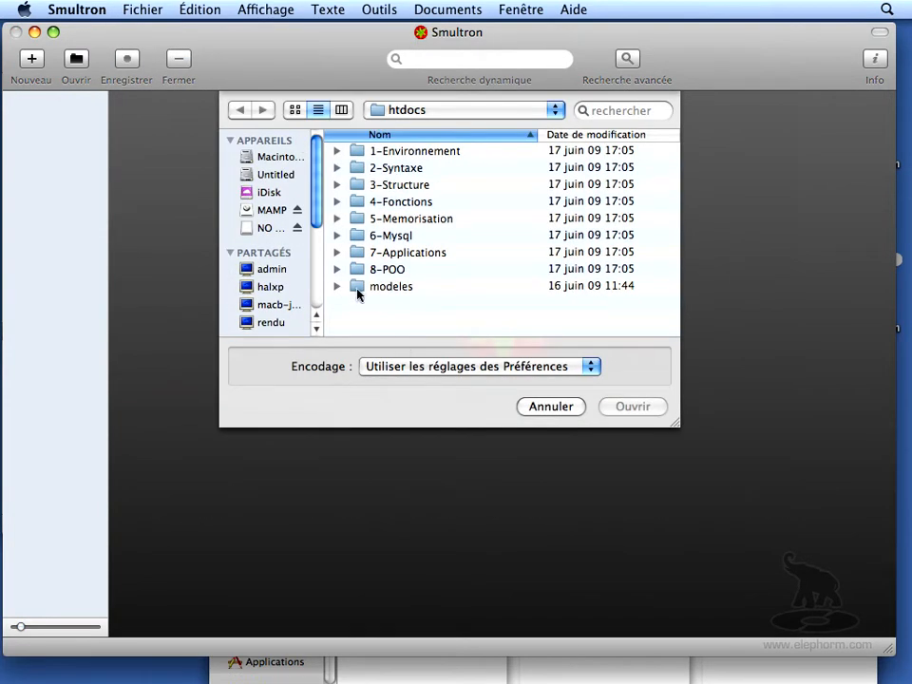
pyautogui.doubleClick(358, 289)
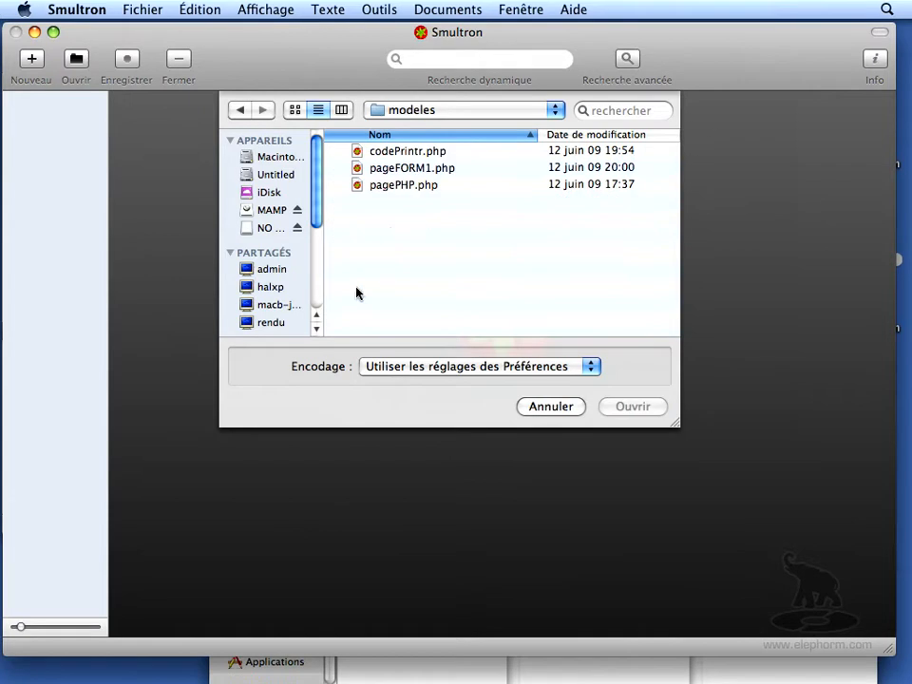
pyautogui.click(360, 171)
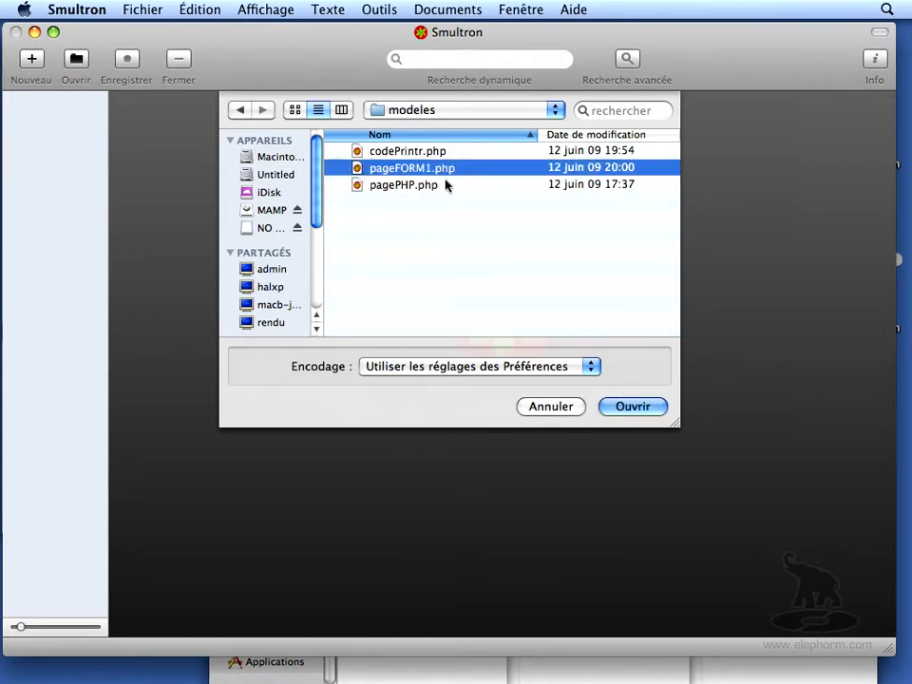
pyautogui.click(380, 186)
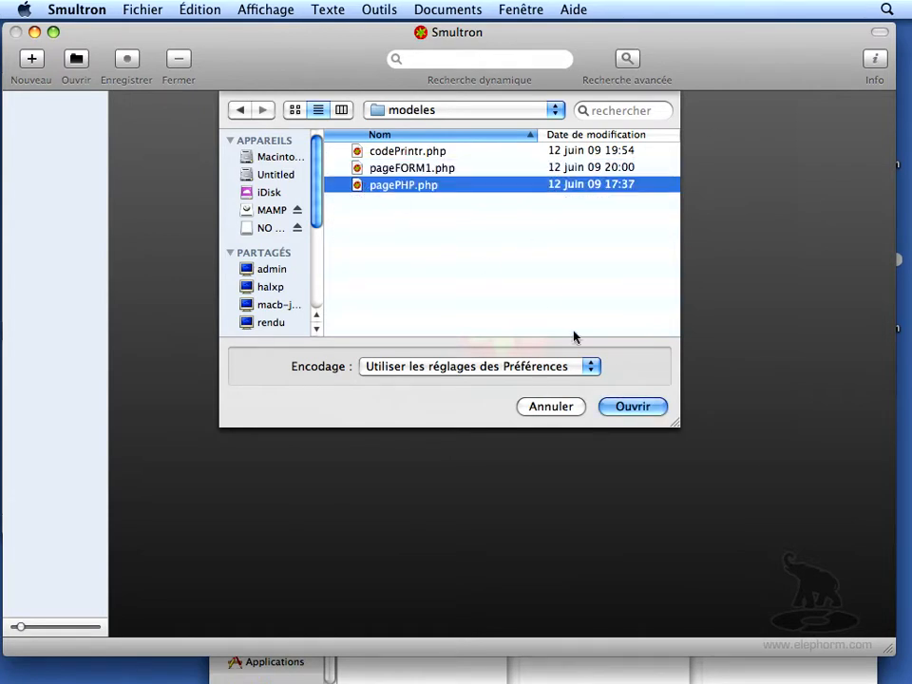
pyautogui.click(645, 410)
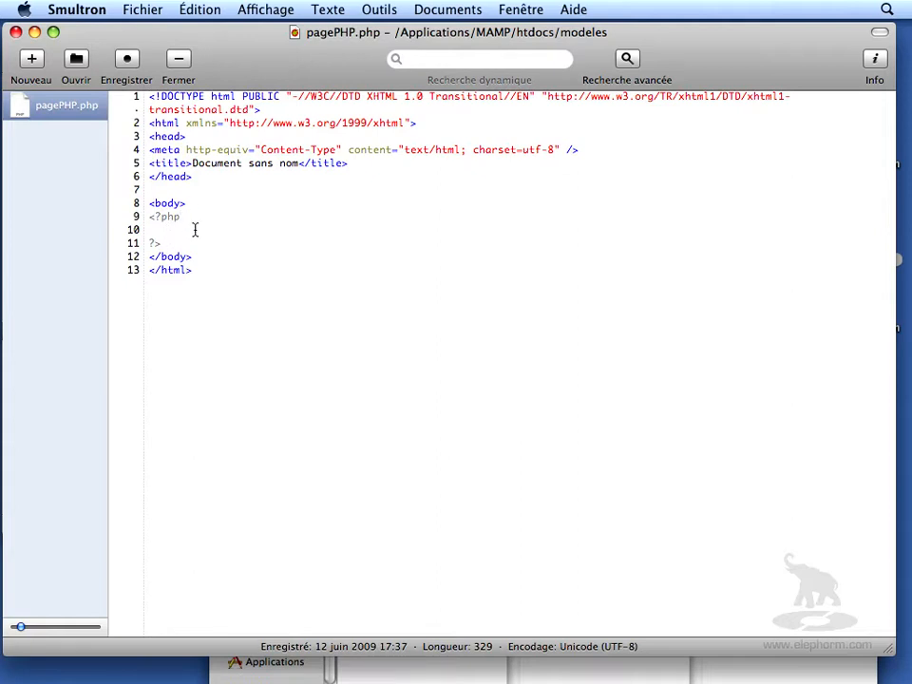
# - Add the line echo "bonjour"; inside the page's PHP block and select that block
pyautogui.press('Return')
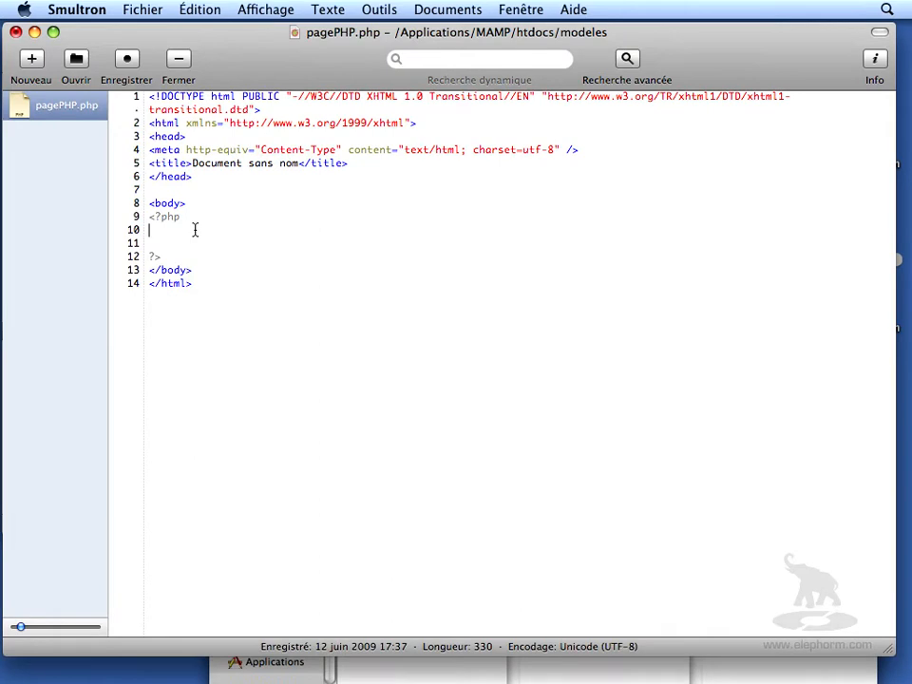
pyautogui.press('Return')
pyautogui.write('ech')
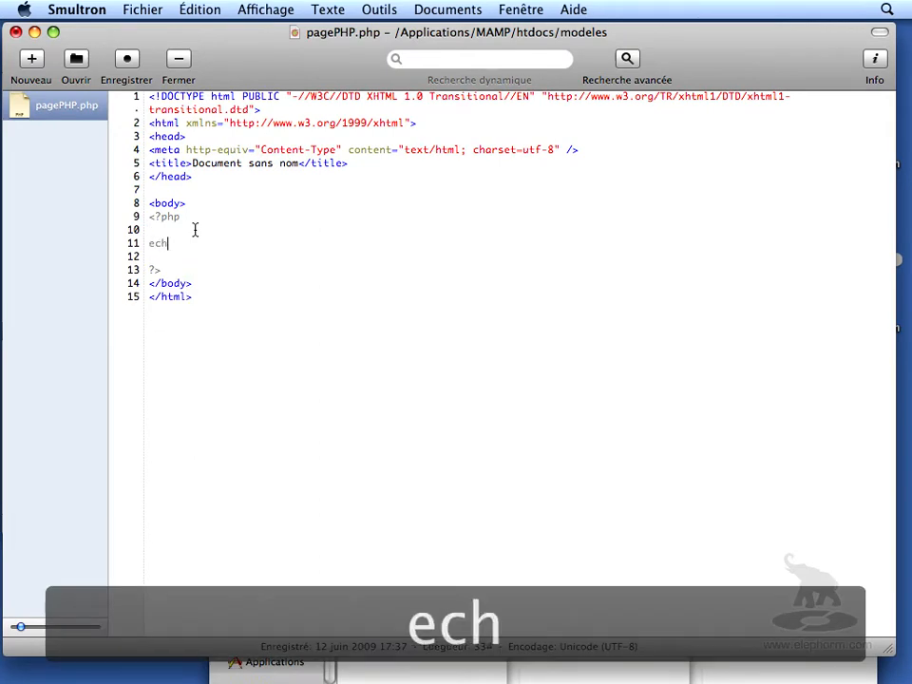
pyautogui.write('o "bonjou')
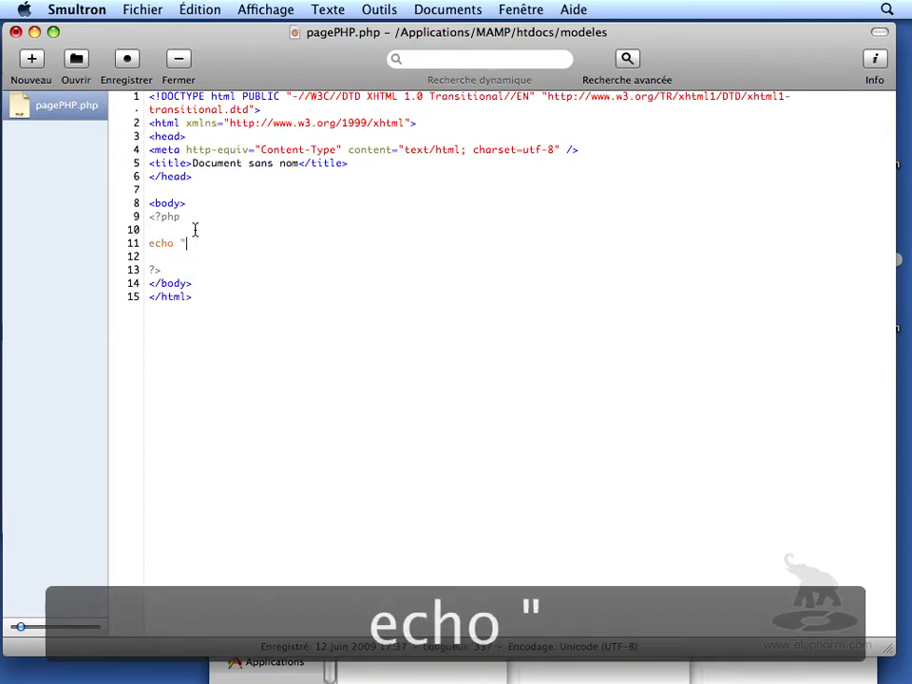
pyautogui.write('r')
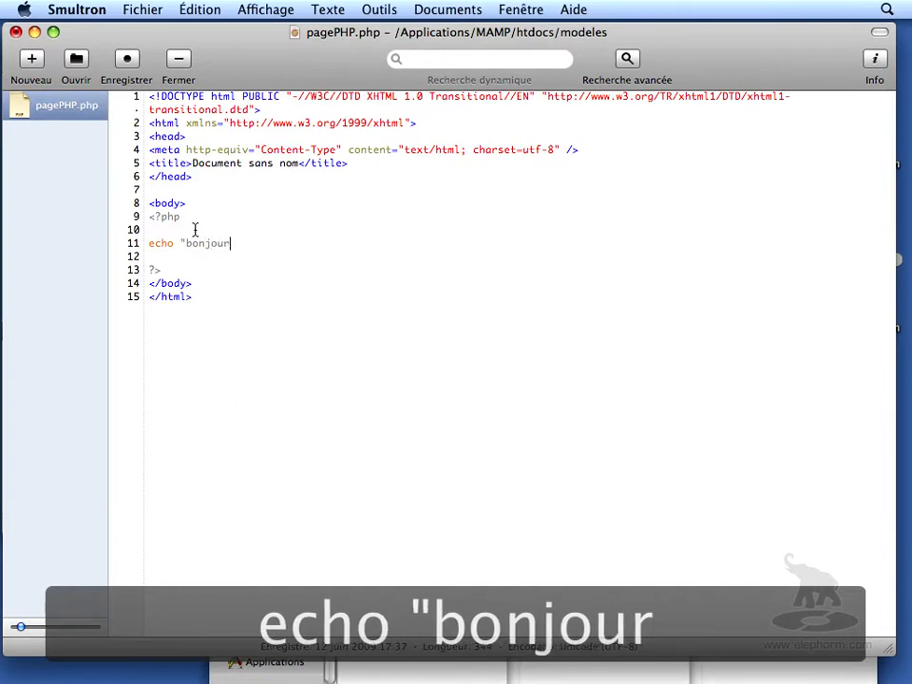
pyautogui.write('";')
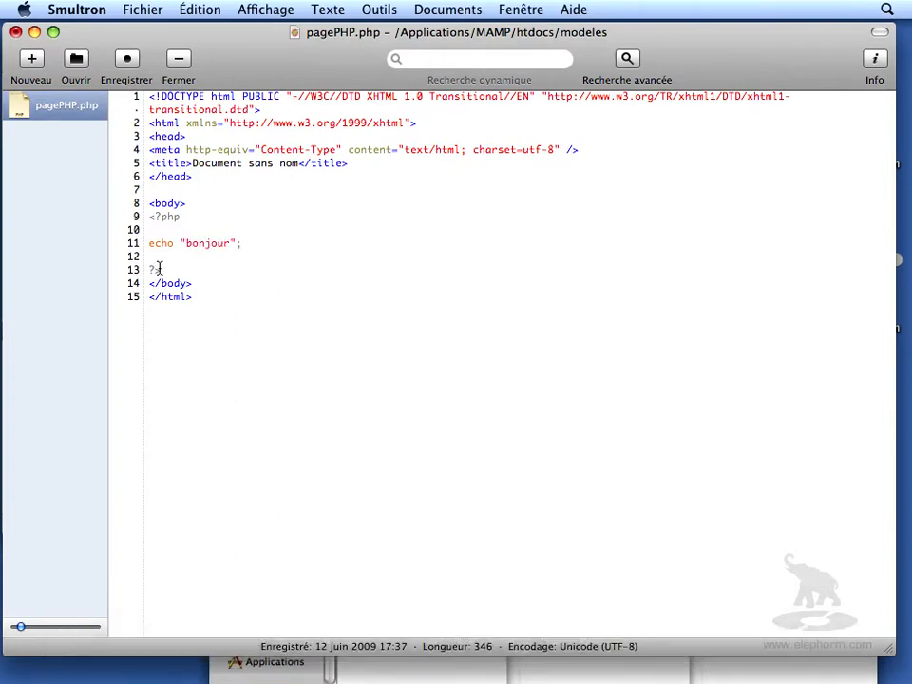
pyautogui.moveTo(165, 269); pyautogui.dragTo(147, 219)
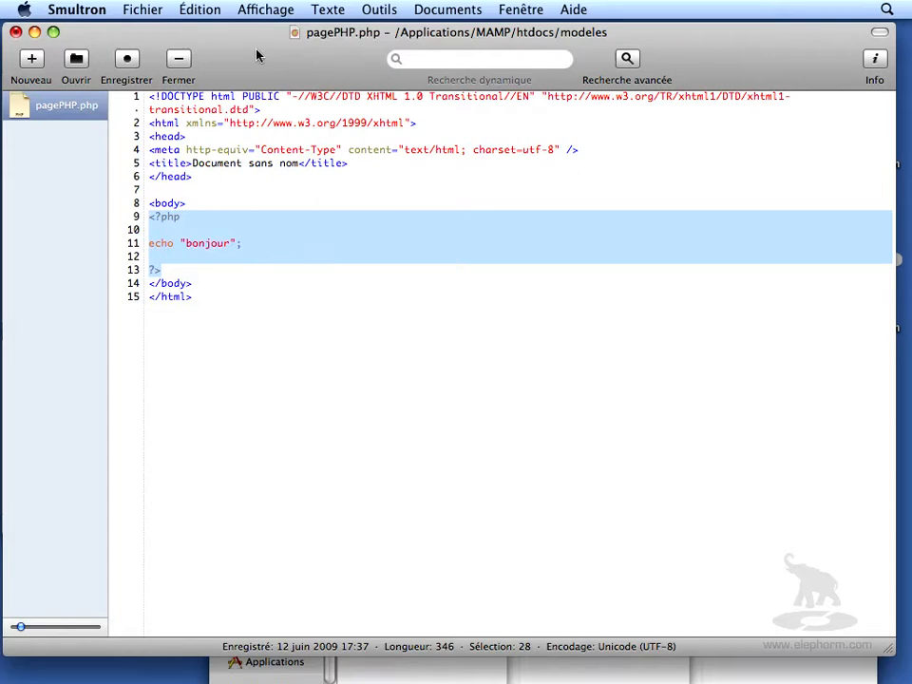
# - Save the page under the name bonjour.php in MAMP/htdocs/1-Environnement
pyautogui.click(139, 14)
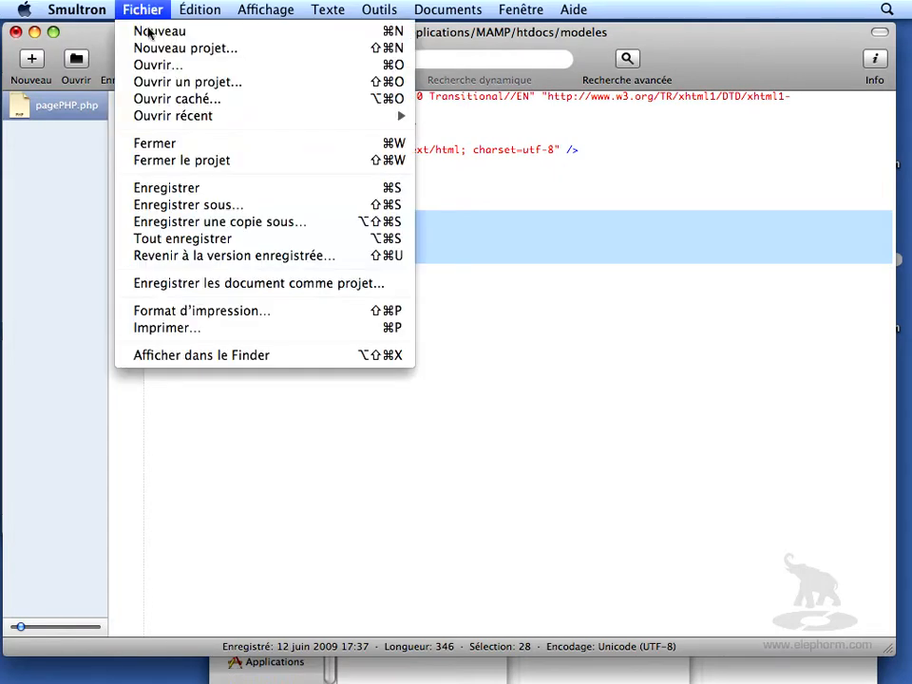
pyautogui.click(196, 205)
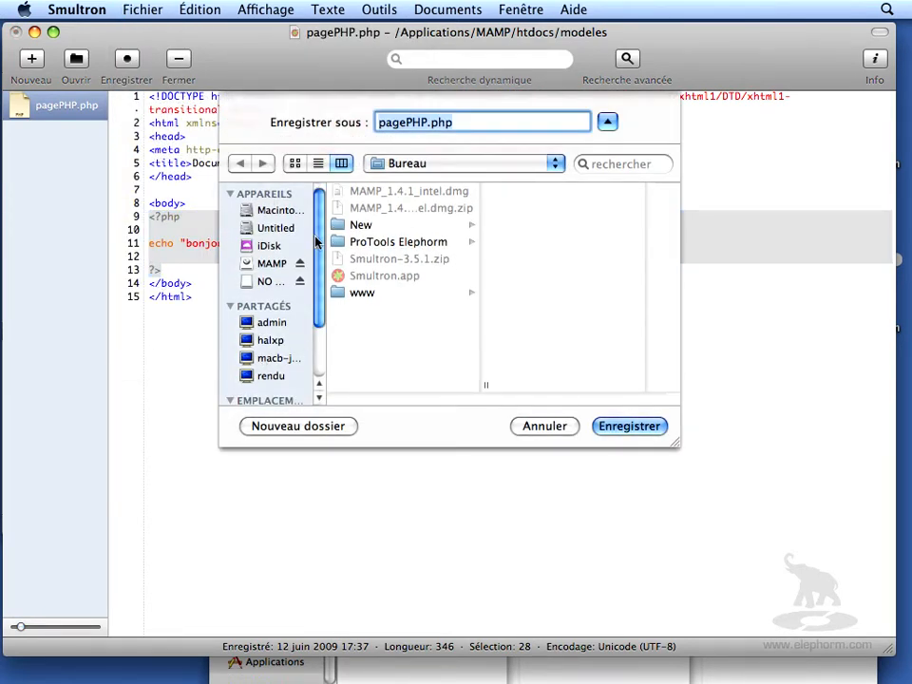
pyautogui.scroll(-4, 275, 285)
pyautogui.click(270, 360)
pyautogui.moveTo(486, 200); pyautogui.dragTo(467, 300)
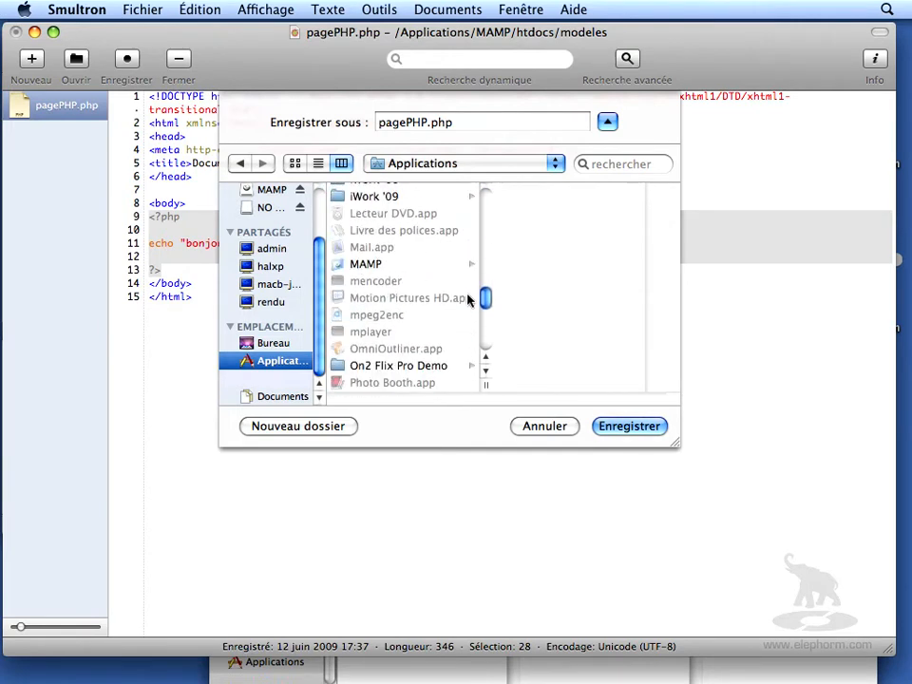
pyautogui.click(372, 264)
pyautogui.click(514, 258)
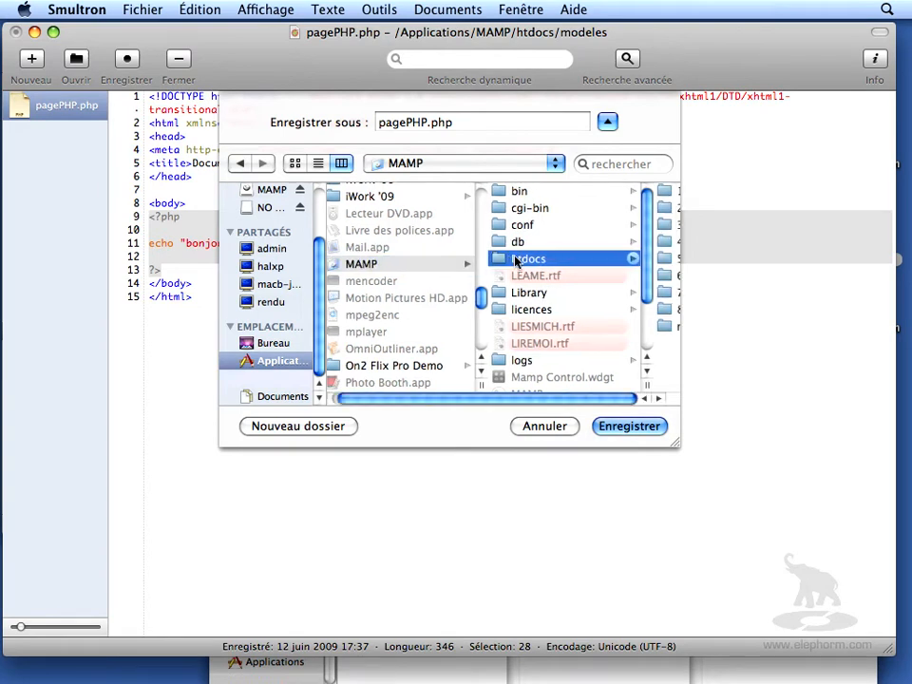
pyautogui.moveTo(694, 447); pyautogui.dragTo(843, 449)
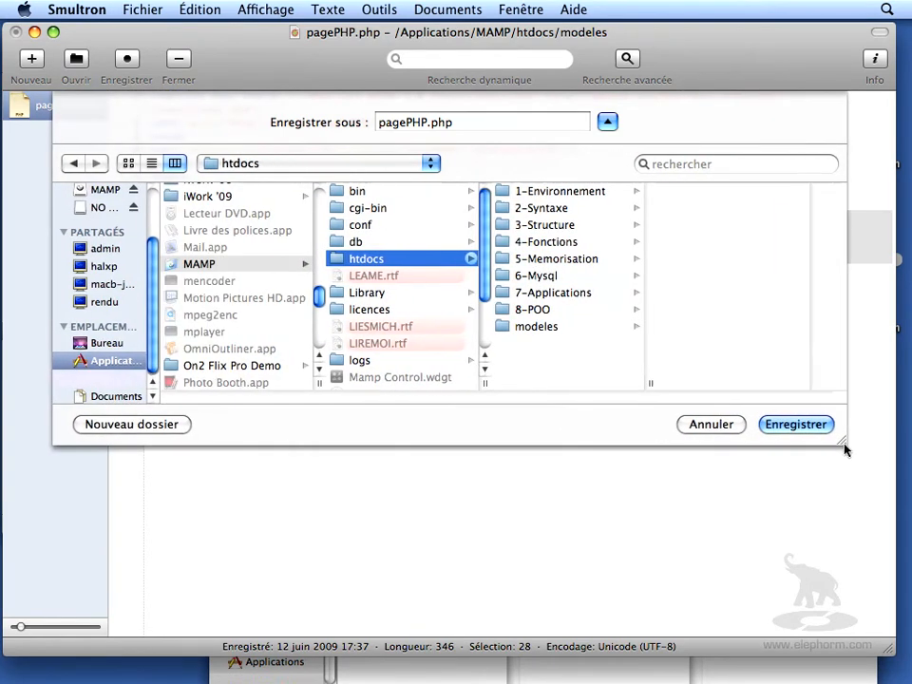
pyautogui.click(506, 194)
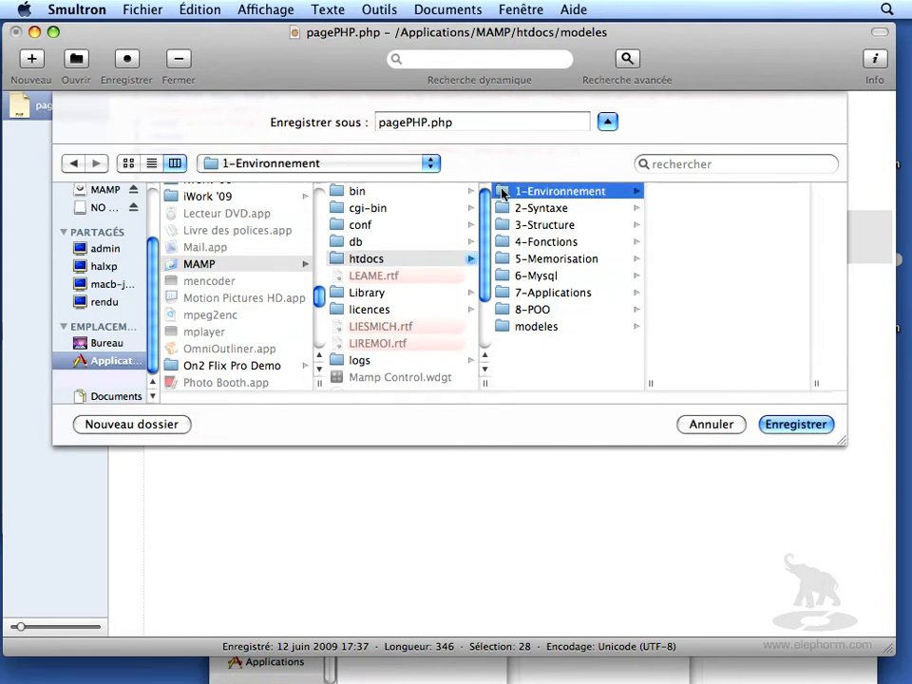
pyautogui.click(415, 121)
pyautogui.write('bonjour')
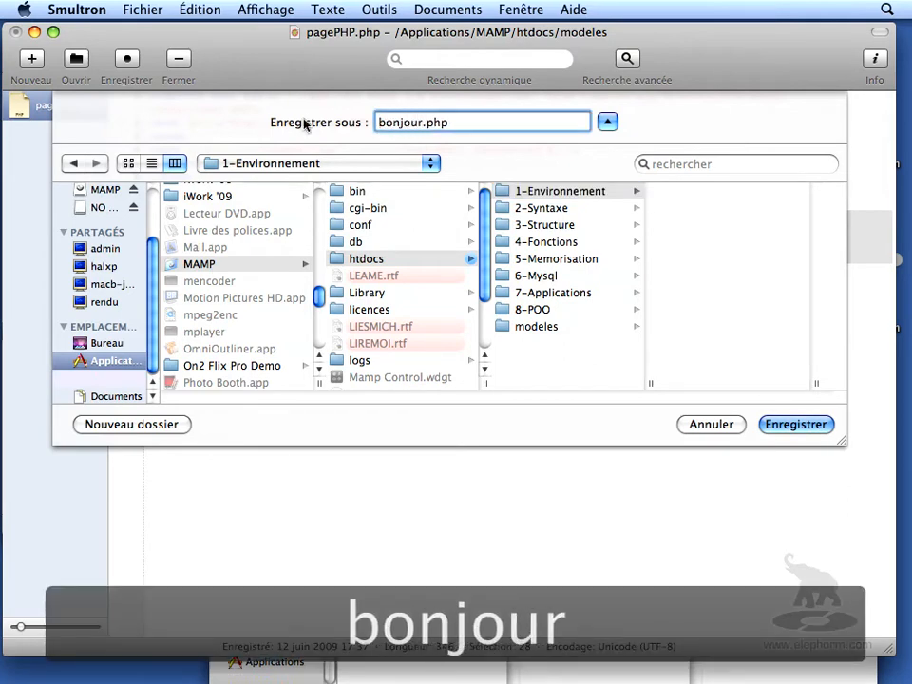
pyautogui.click(796, 425)
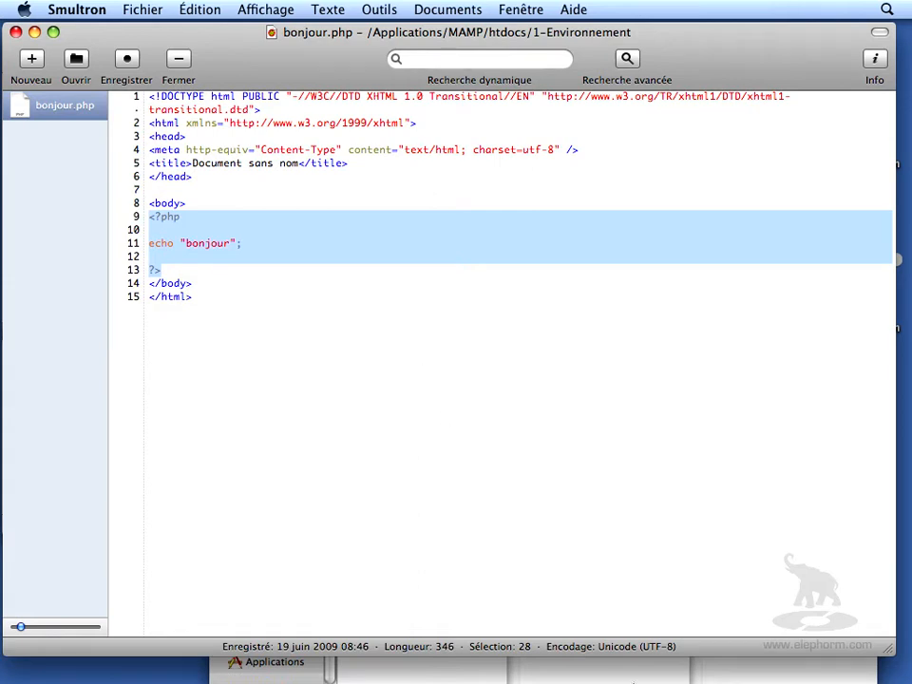
# - Switch to Firefox, reload localhost:8888/, and open bonjour.php inside the 1-Environnement folder
pyautogui.moveTo(740, 660)
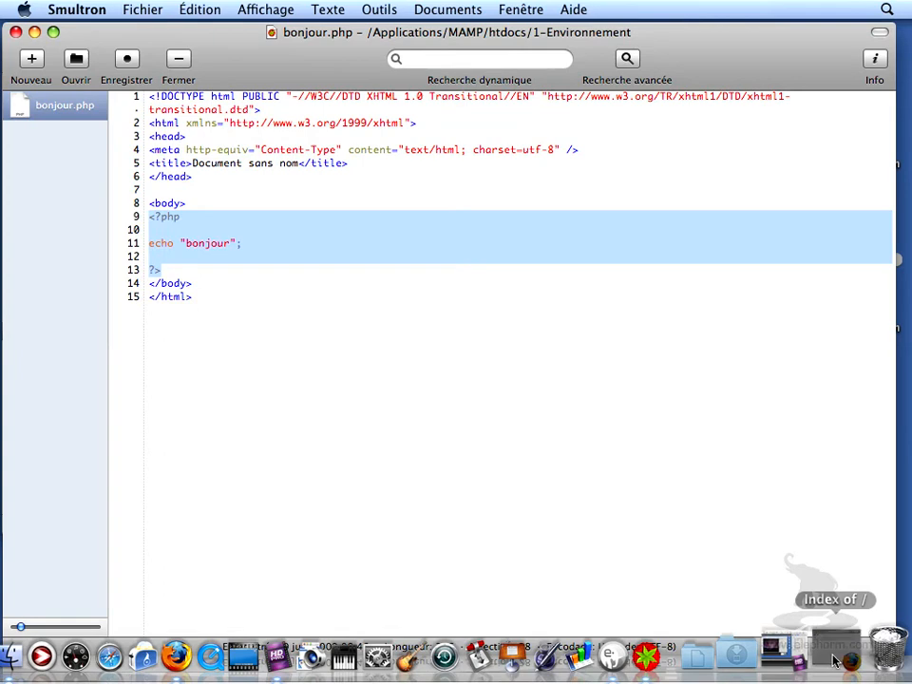
pyautogui.click(834, 661)
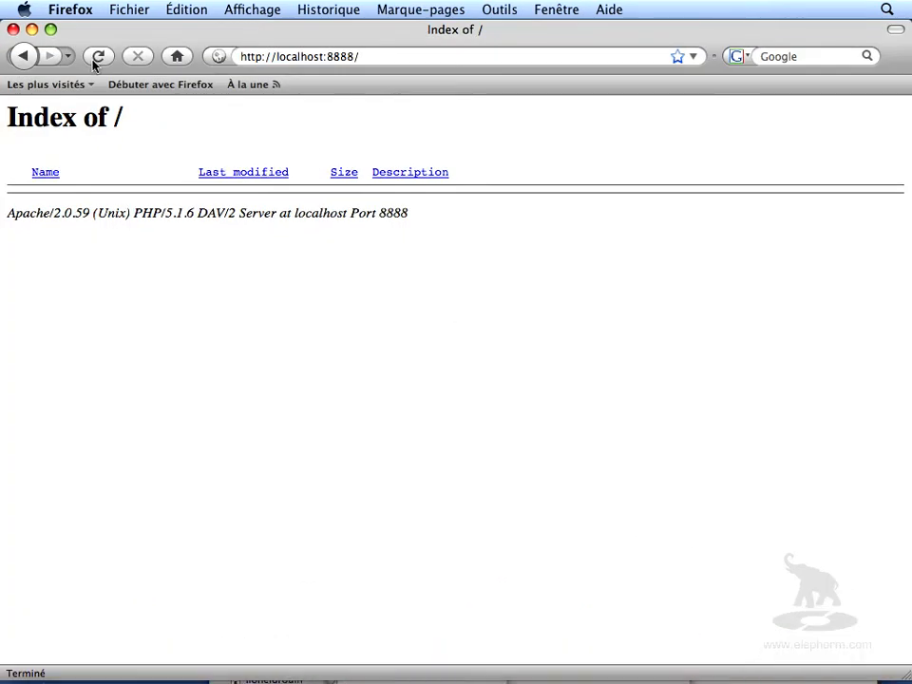
pyautogui.click(96, 59)
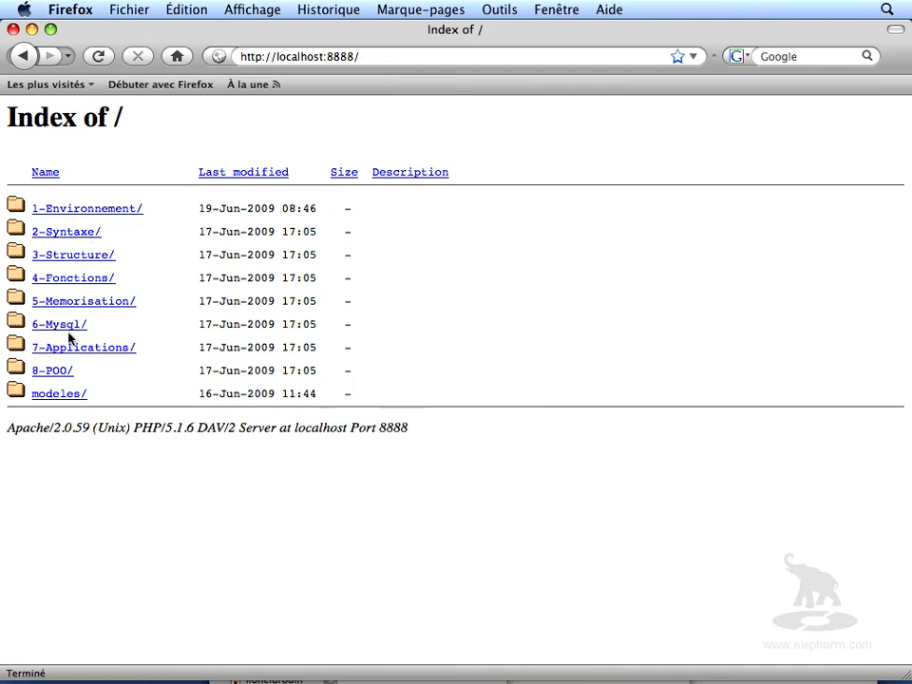
pyautogui.click(74, 211)
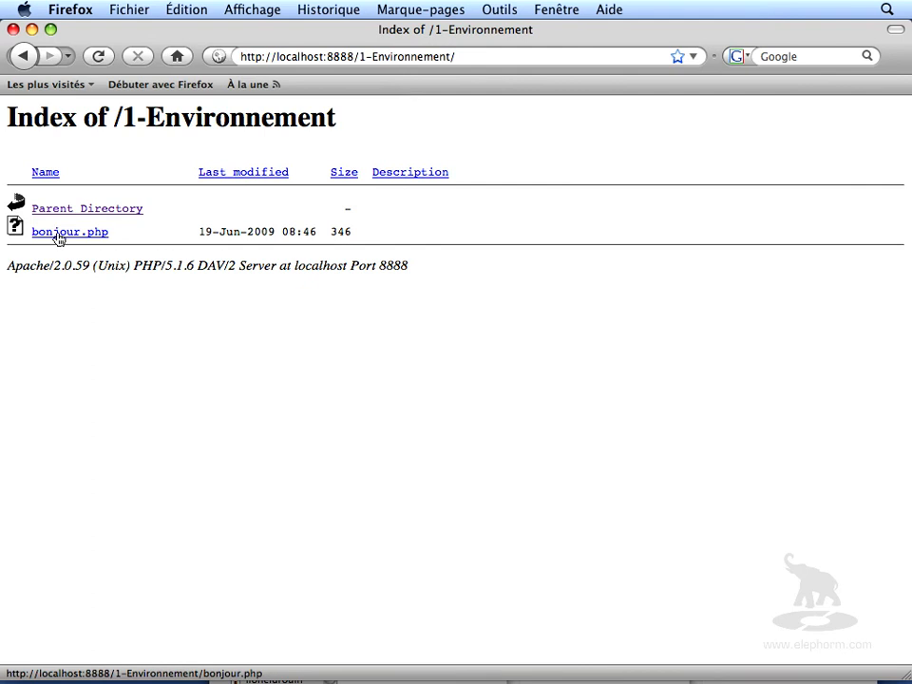
pyautogui.click(57, 235)
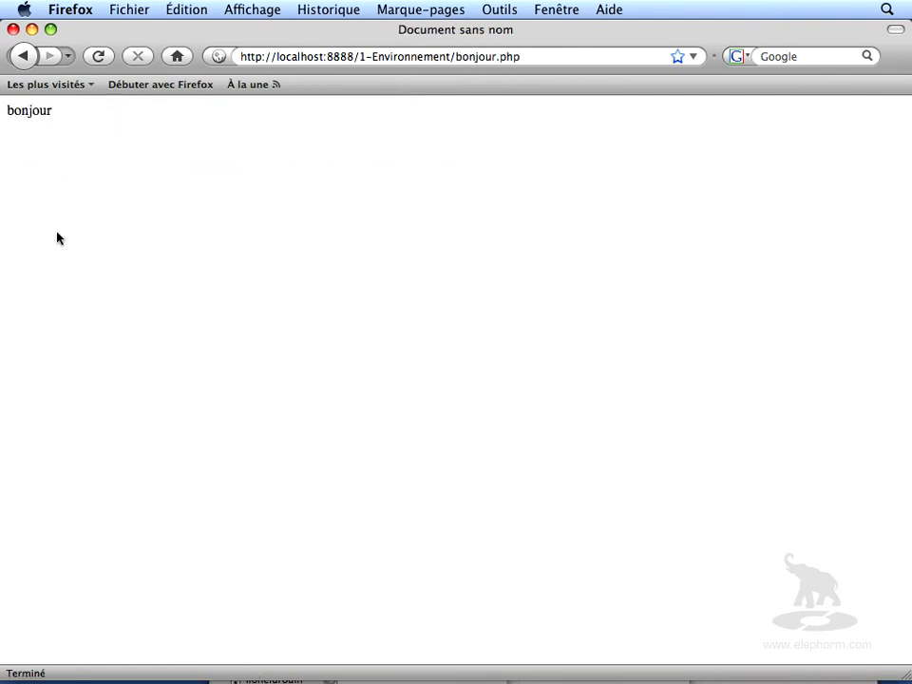